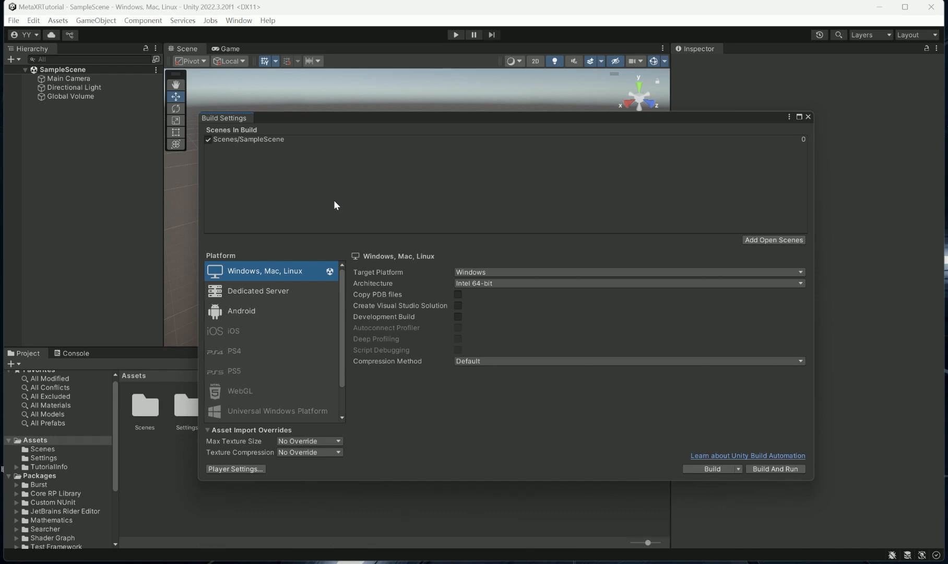
Switch the project's build platform to Android and close the build settings.
click(244, 309)
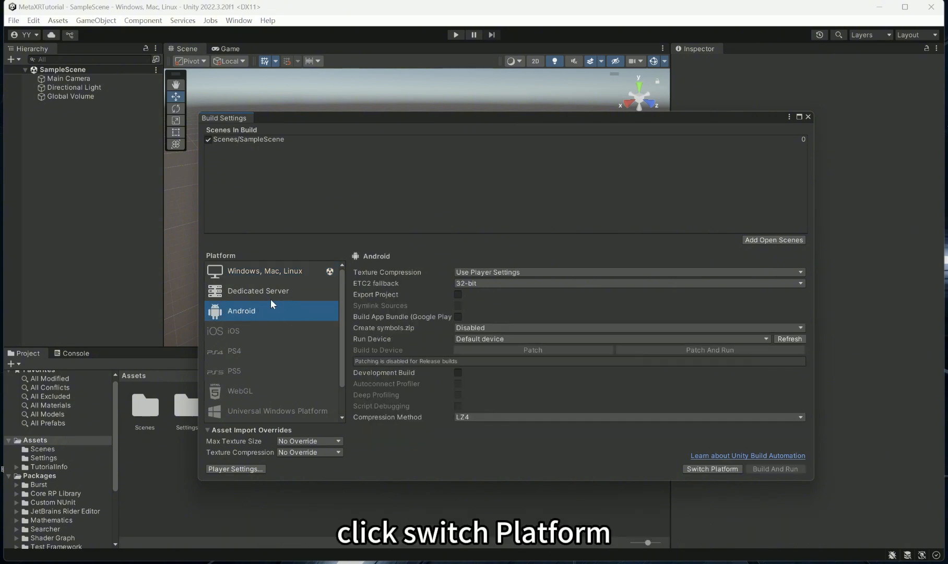
click(706, 468)
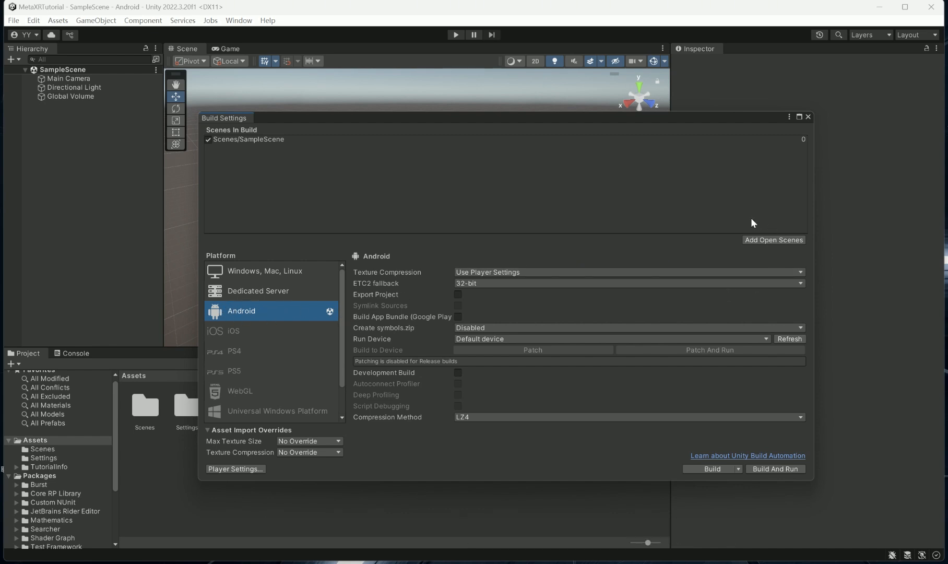
click(808, 117)
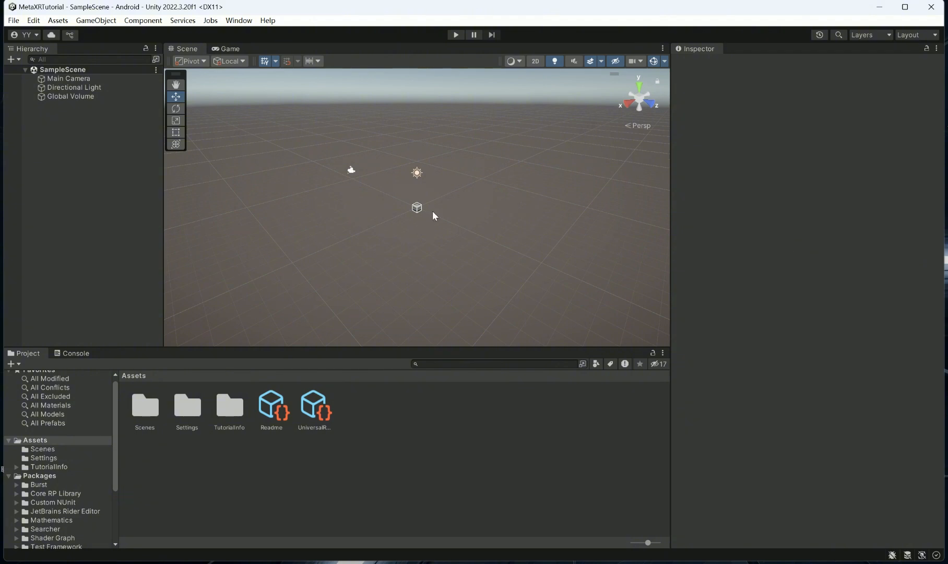
Install XR Plugin Management from the project settings.
click(33, 20)
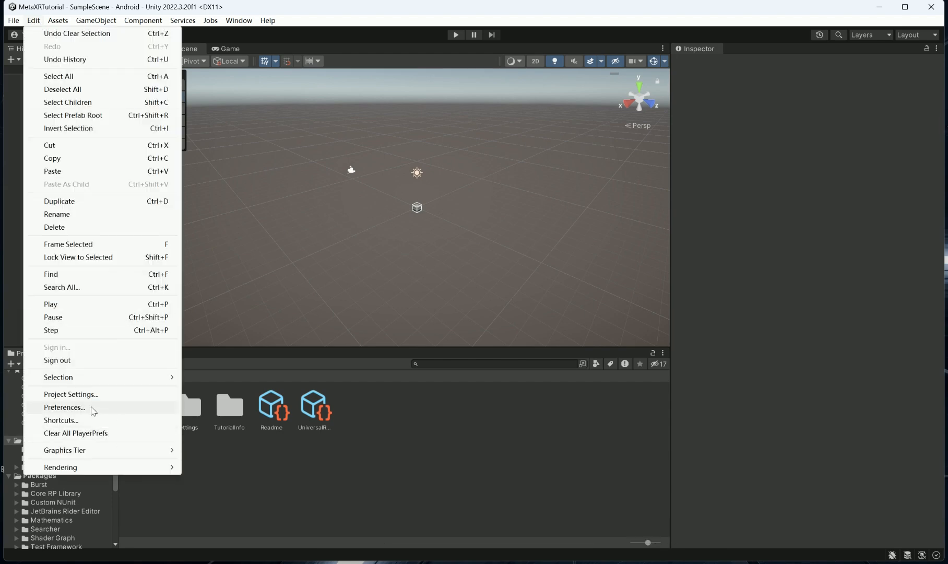
click(81, 394)
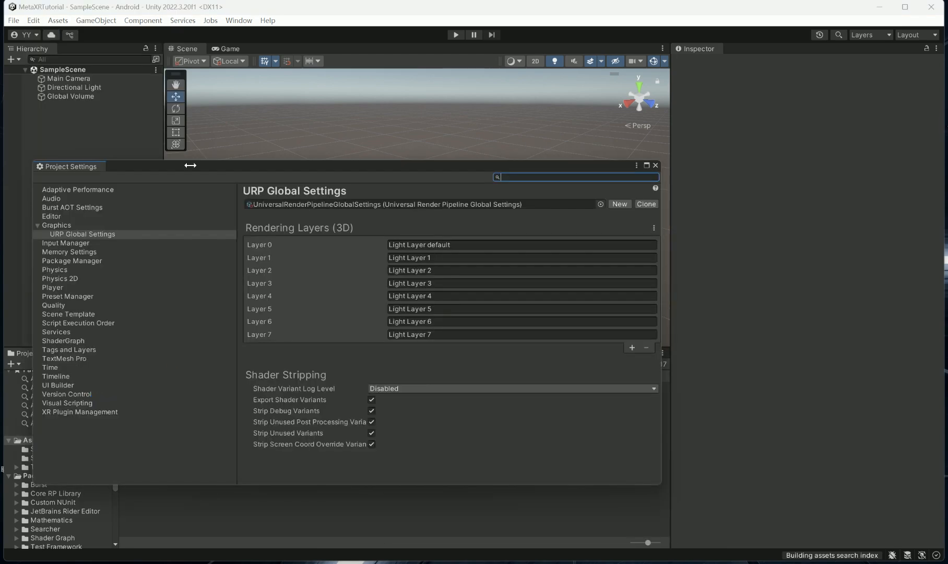
click(80, 411)
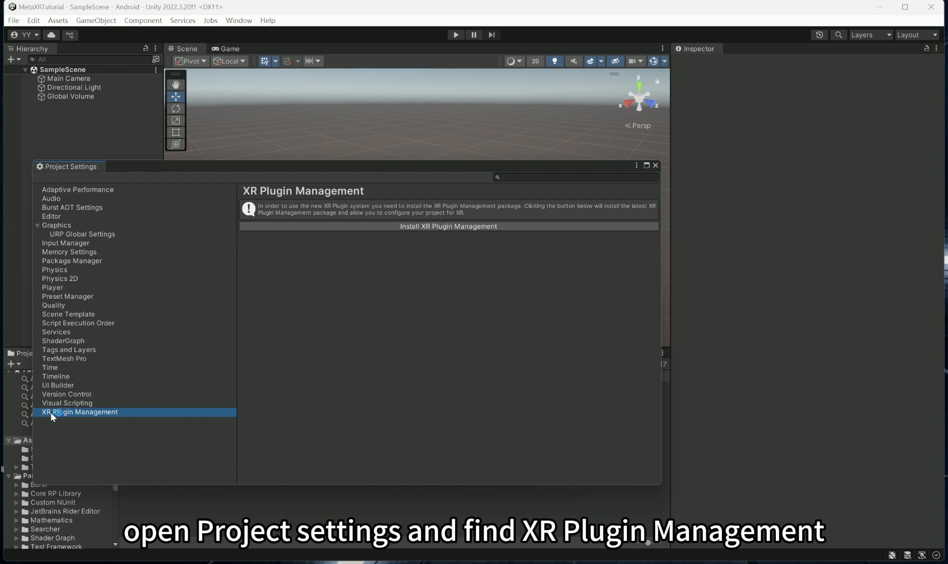
click(416, 227)
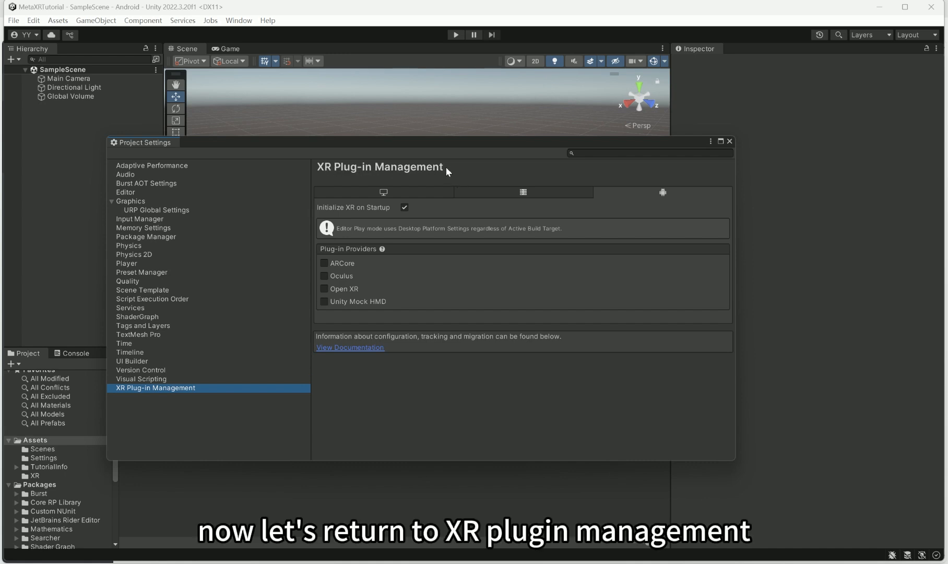
Enable Oculus as the XR plug-in provider for Android and show its Oculus settings page.
click(394, 189)
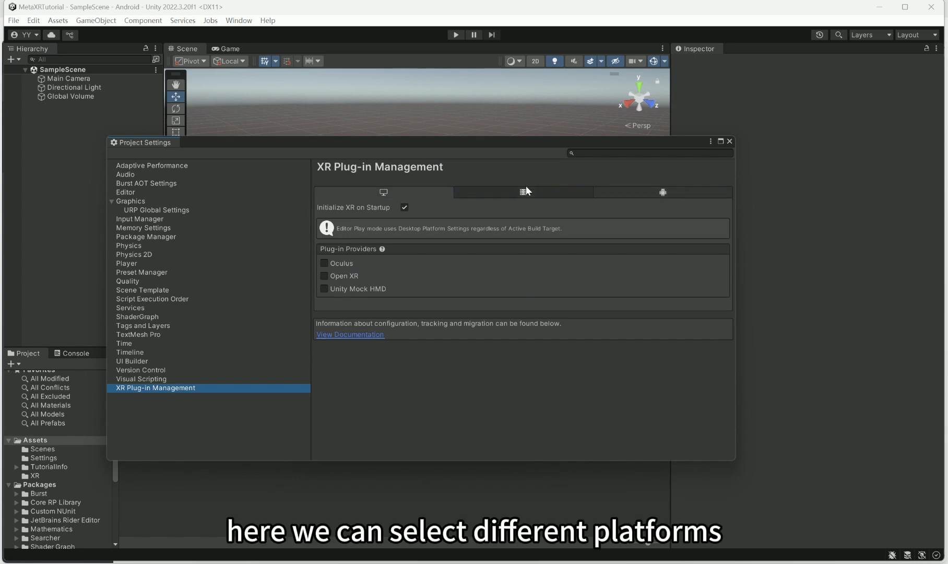
click(633, 189)
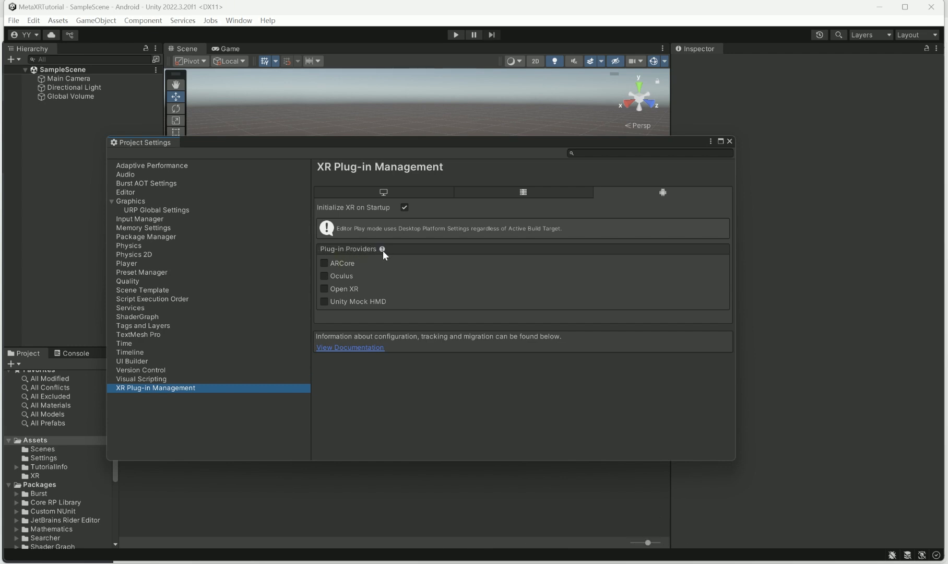
click(384, 192)
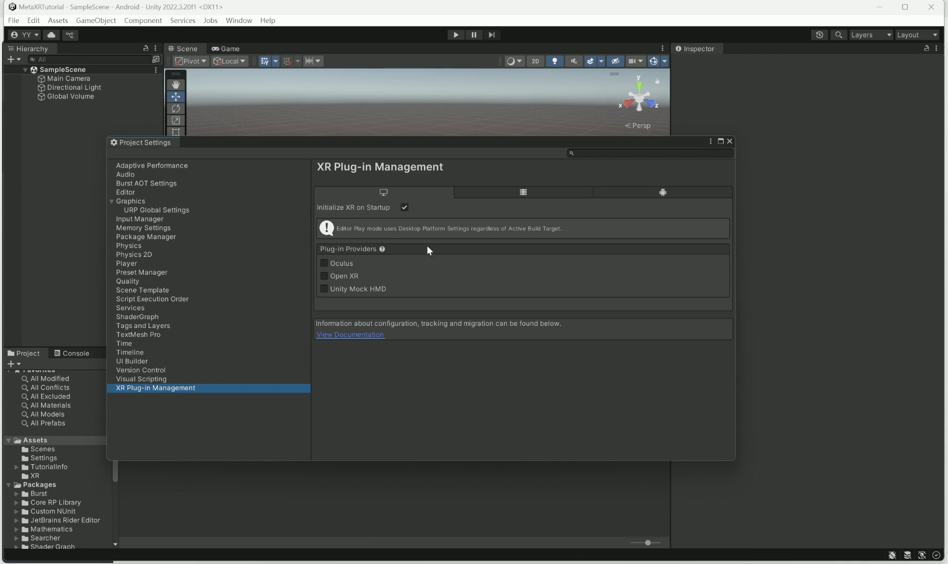
click(671, 194)
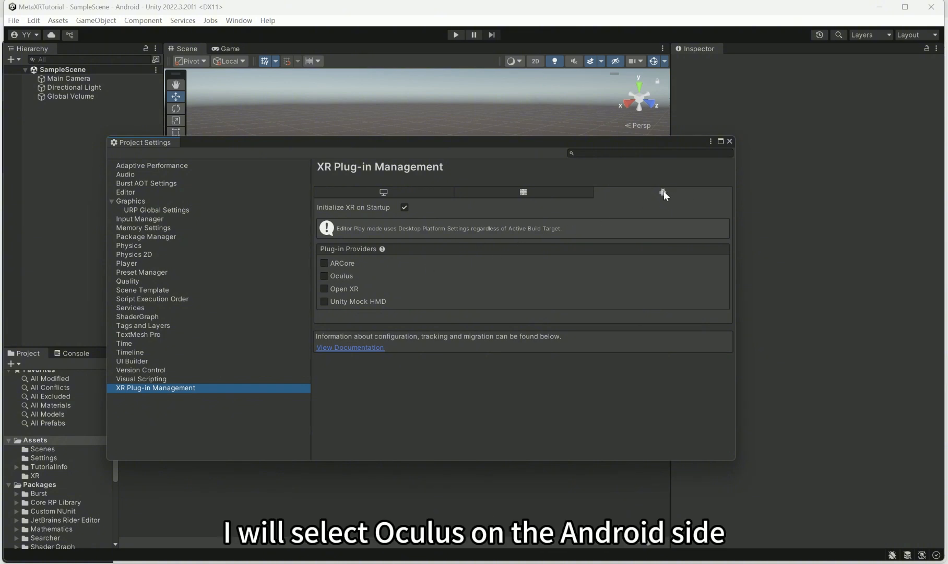
click(324, 276)
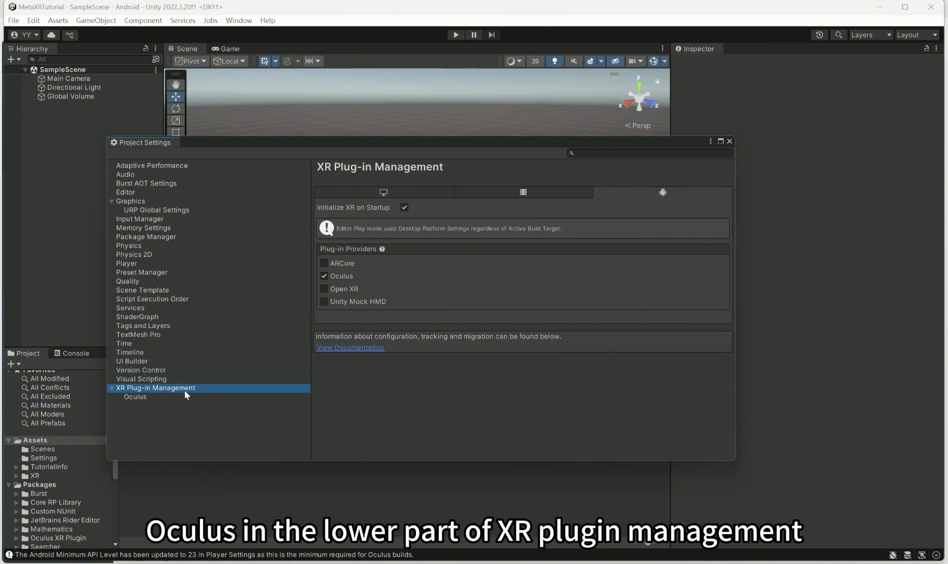
click(138, 396)
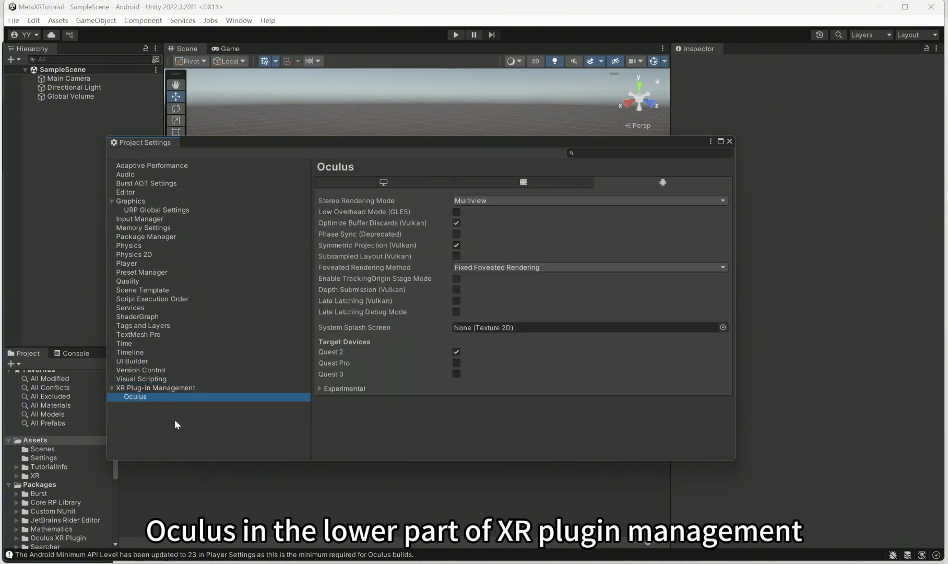
Enable Oculus as the XR plug-in provider for the Windows, Mac, Linux platform.
click(164, 388)
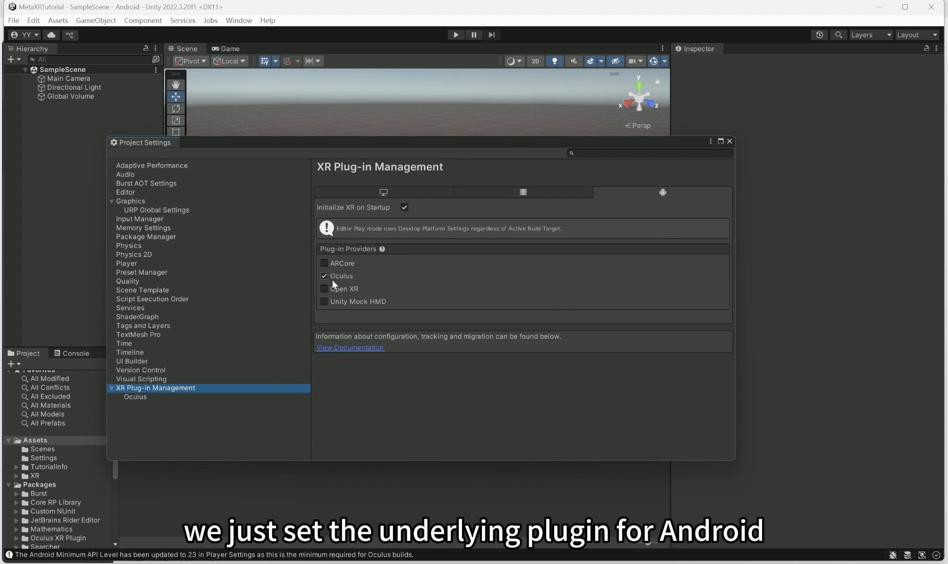
click(384, 192)
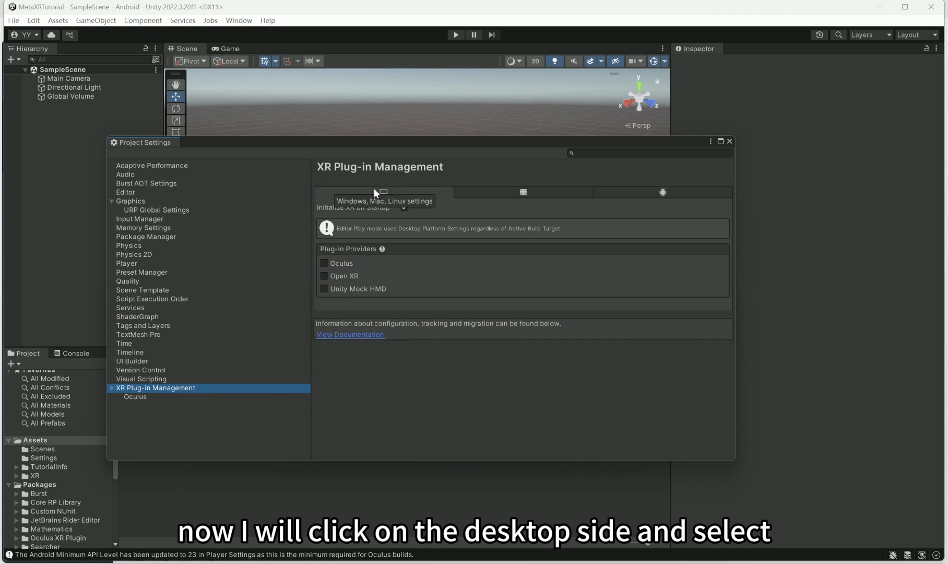
click(324, 263)
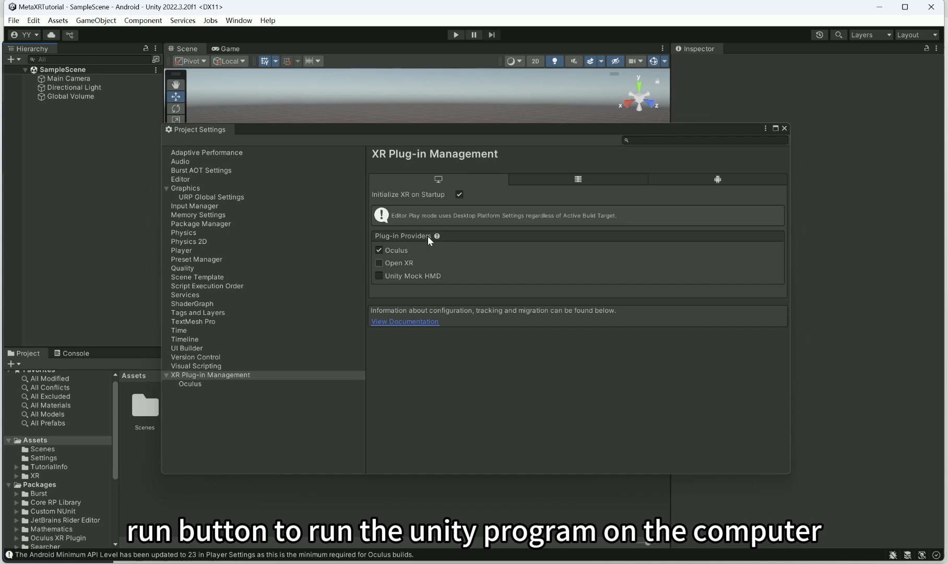
Move the Project Settings window off the scene and examine where Main Camera, Directional Light and Global Volume sit in the hierarchy and scene.
drag(375, 132, 652, 335)
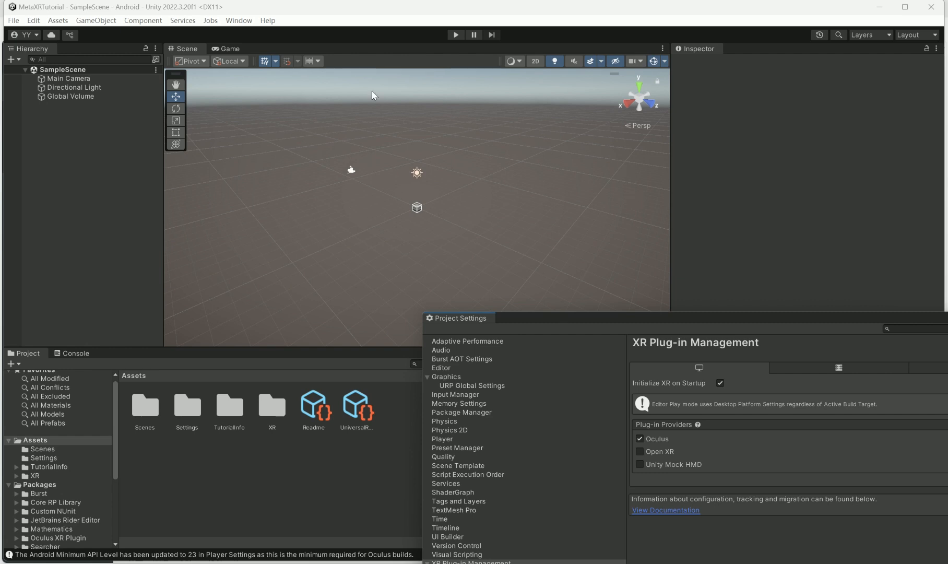
drag(591, 313, 583, 306)
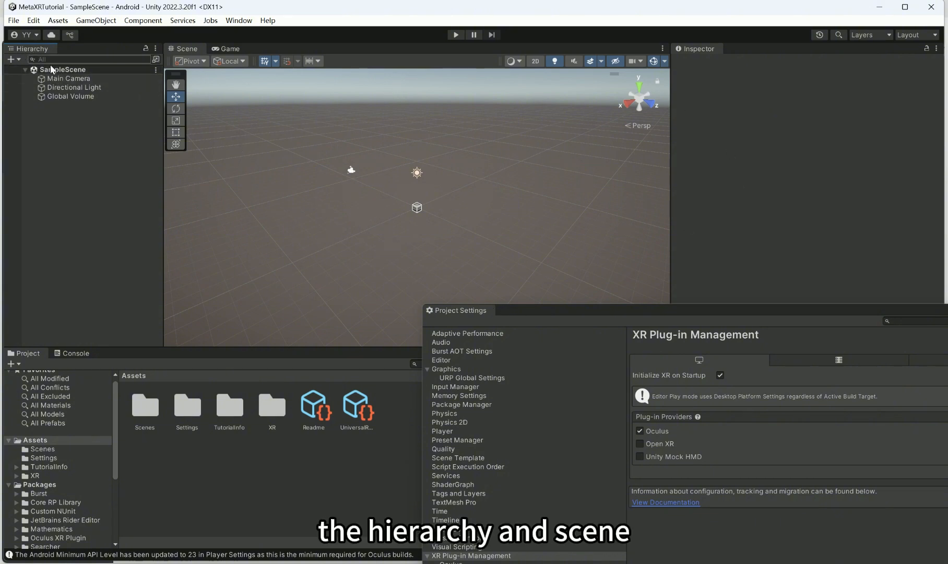
click(65, 78)
click(75, 88)
click(90, 98)
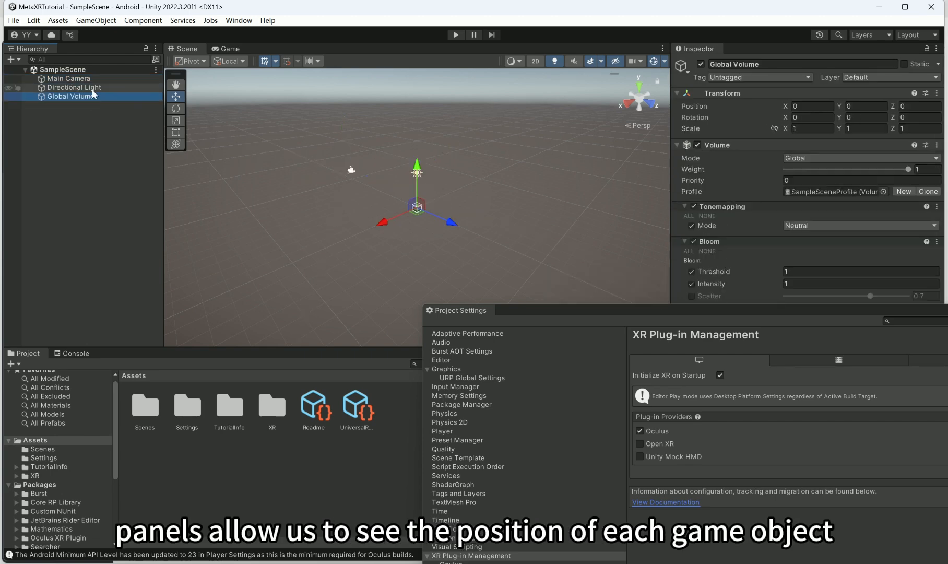
click(92, 88)
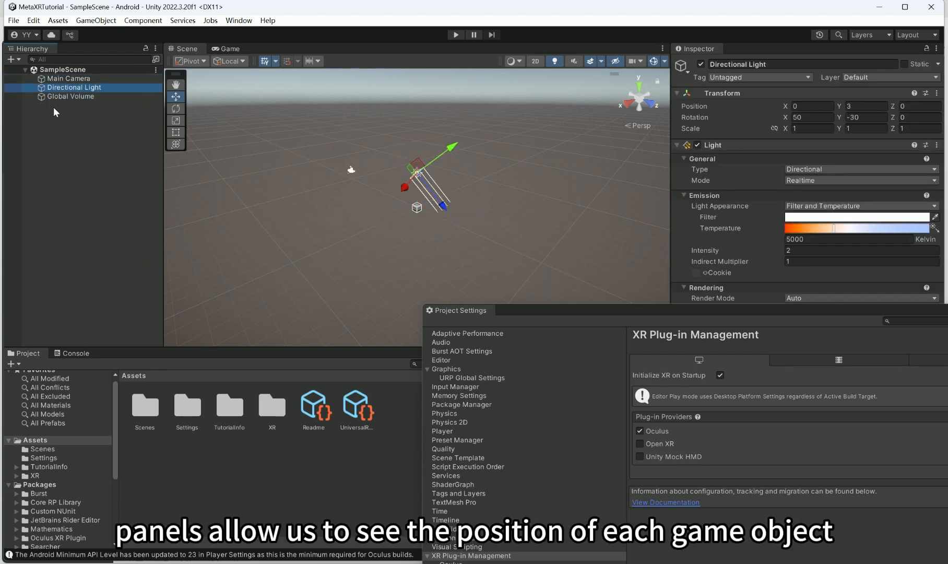
click(63, 97)
click(92, 88)
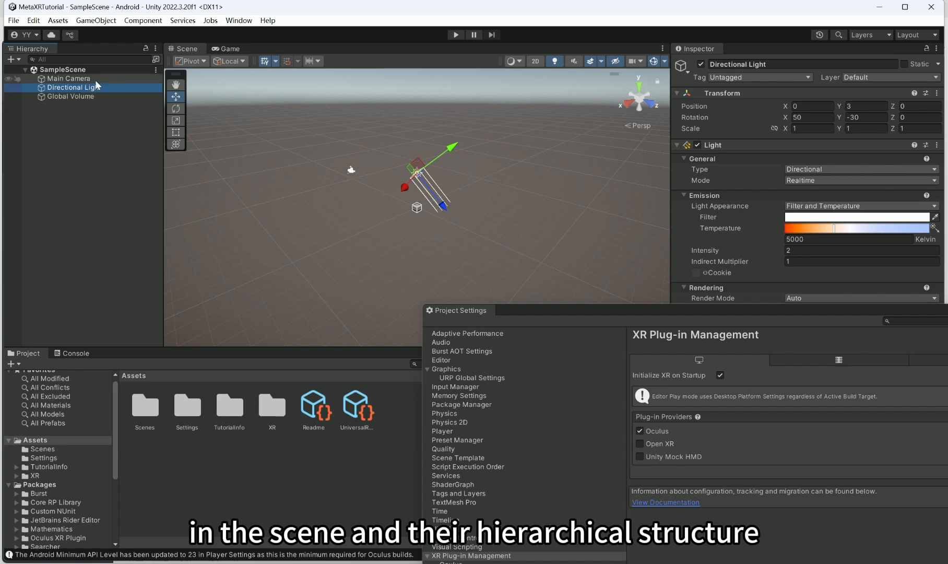
click(92, 78)
click(81, 89)
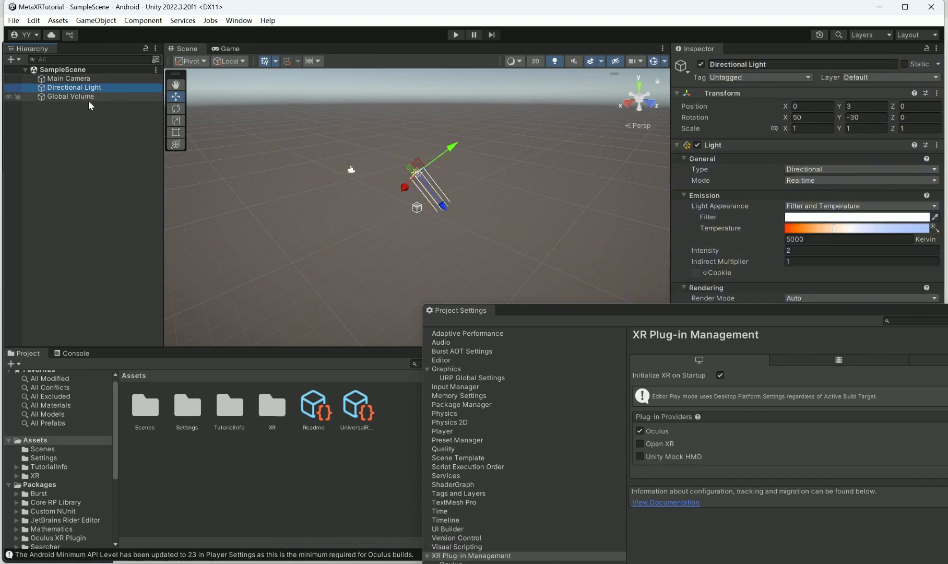
click(71, 97)
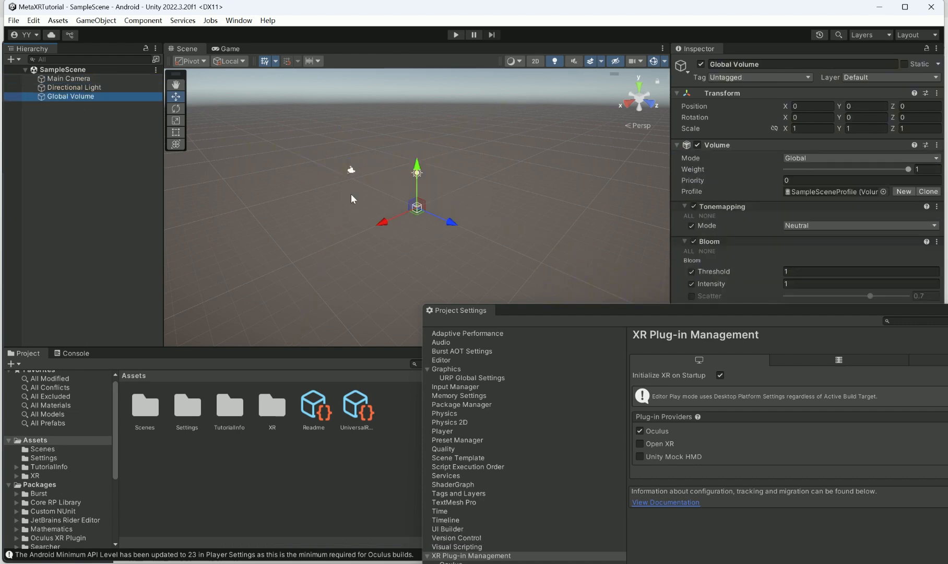
Uncover the full Inspector and examine the components of the Main Camera and the Global Volume.
drag(558, 307, 497, 483)
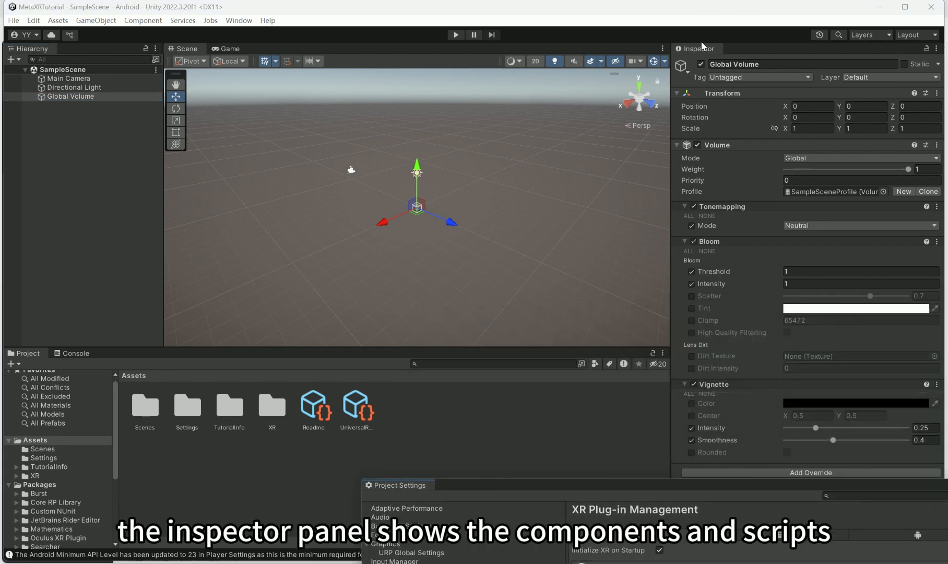
click(104, 87)
click(99, 80)
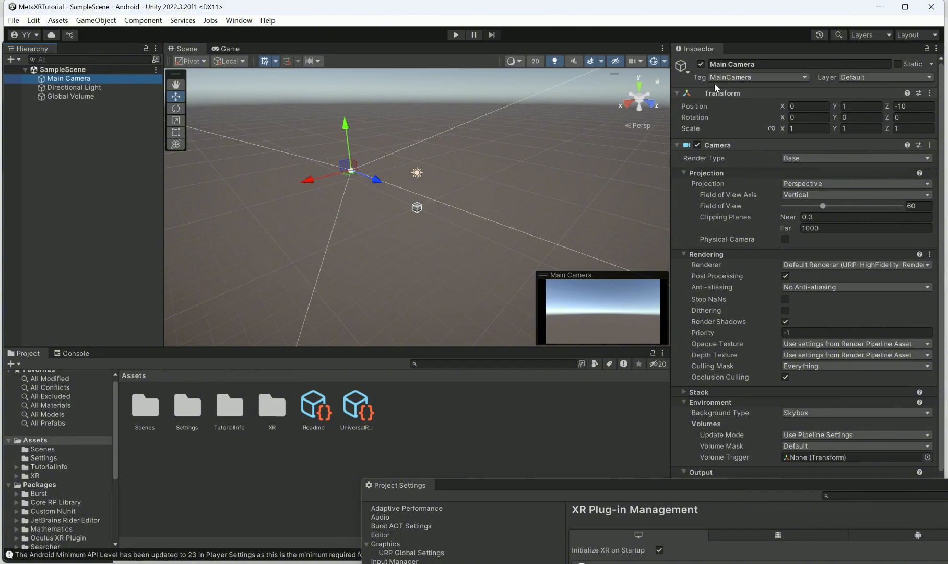
scroll(785, 265, down, 3)
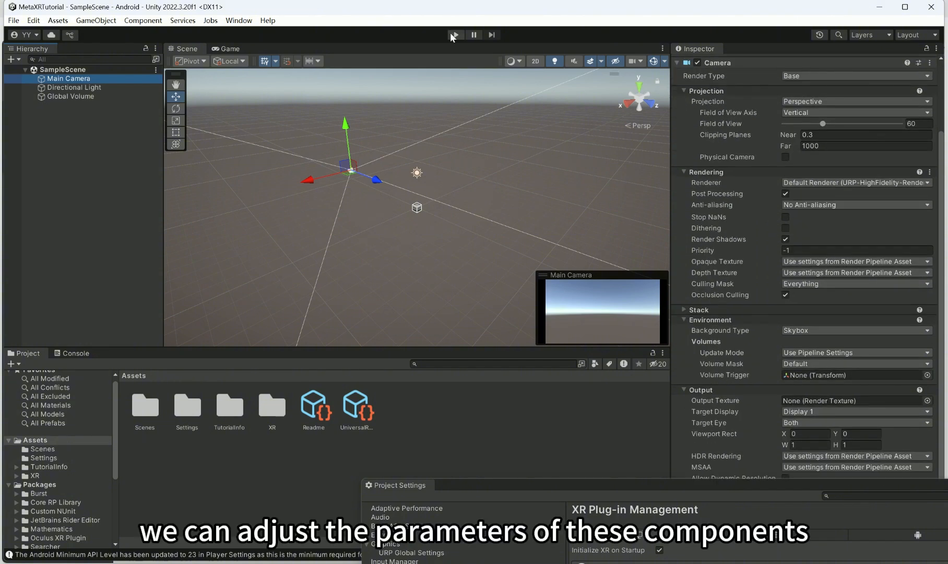
scroll(780, 157, up, 3)
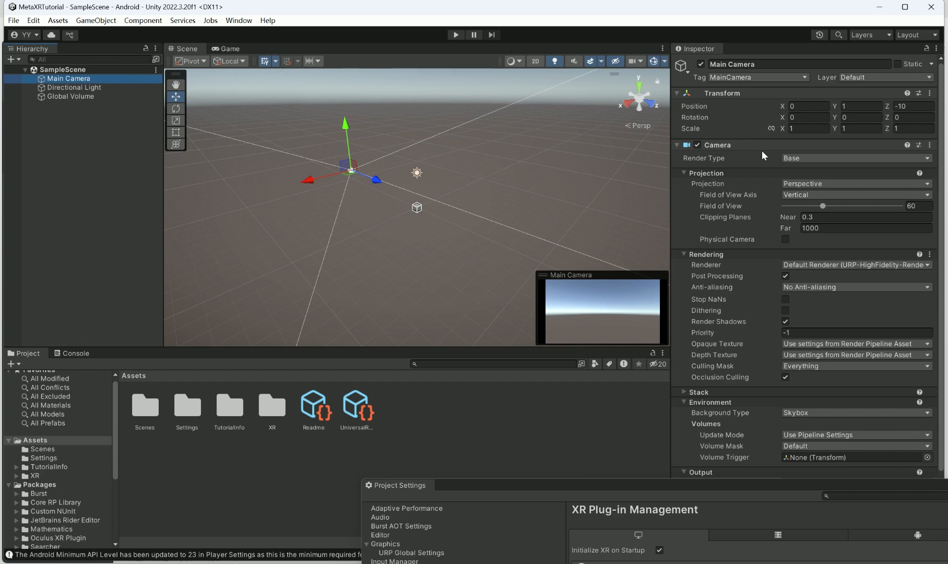
click(417, 208)
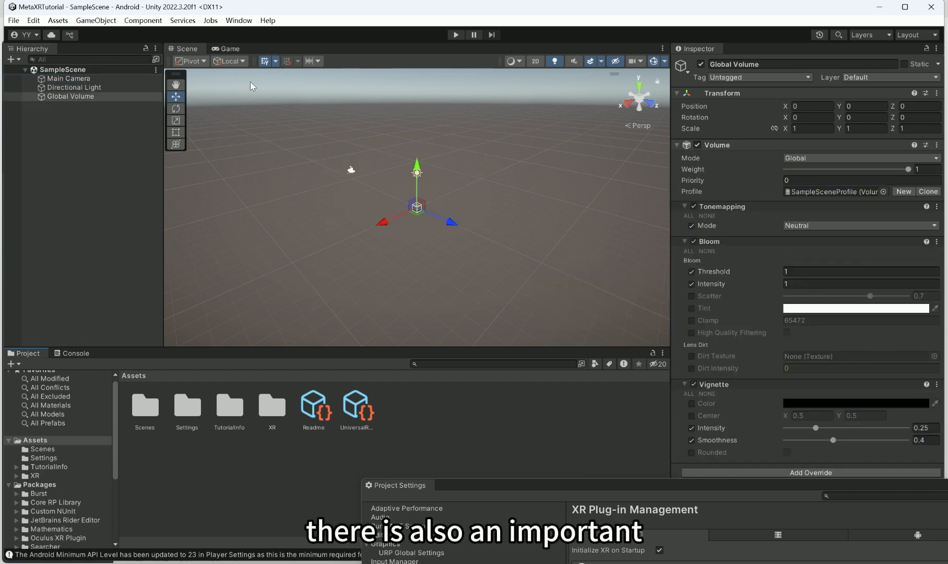
Check the console messages, return to the project assets and bring the Project Settings window back into full view.
click(72, 353)
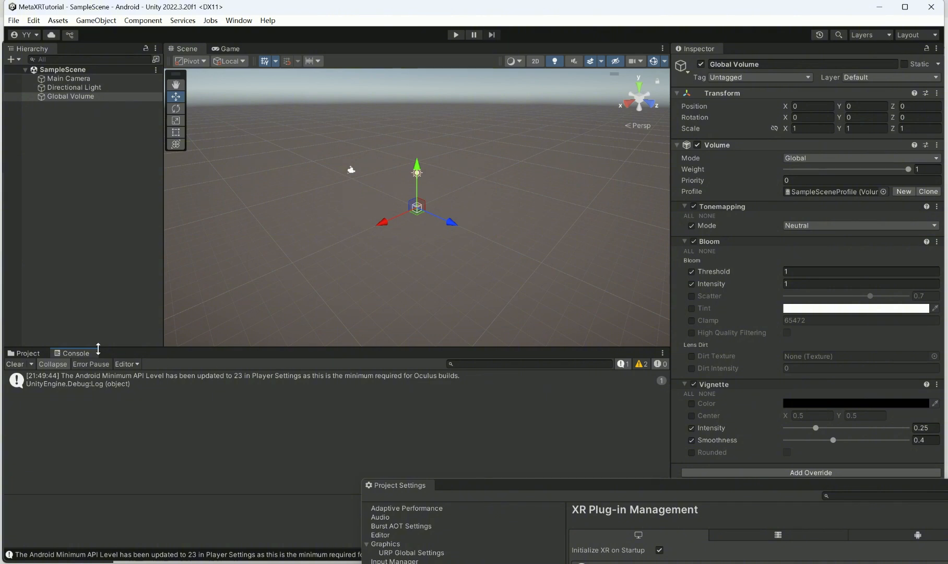
click(33, 354)
drag(535, 487, 397, 142)
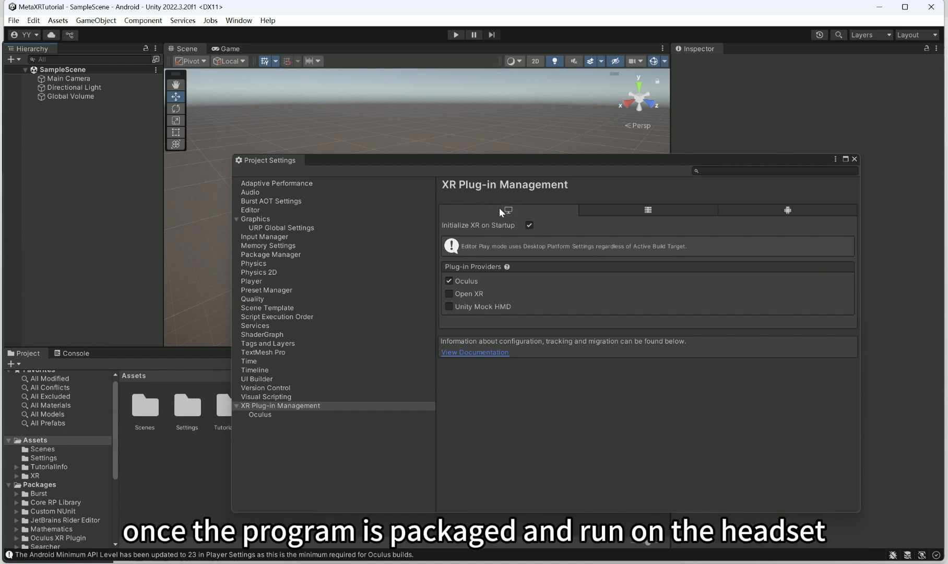
Select the Main Camera and reposition the Project Settings window to review the desktop XR Plug-in Management settings.
click(104, 79)
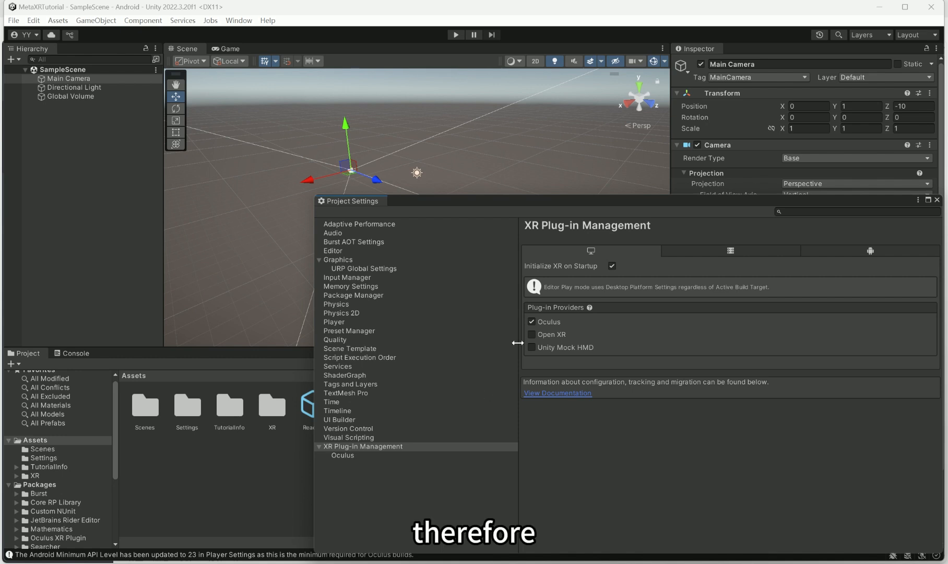
drag(488, 203, 422, 167)
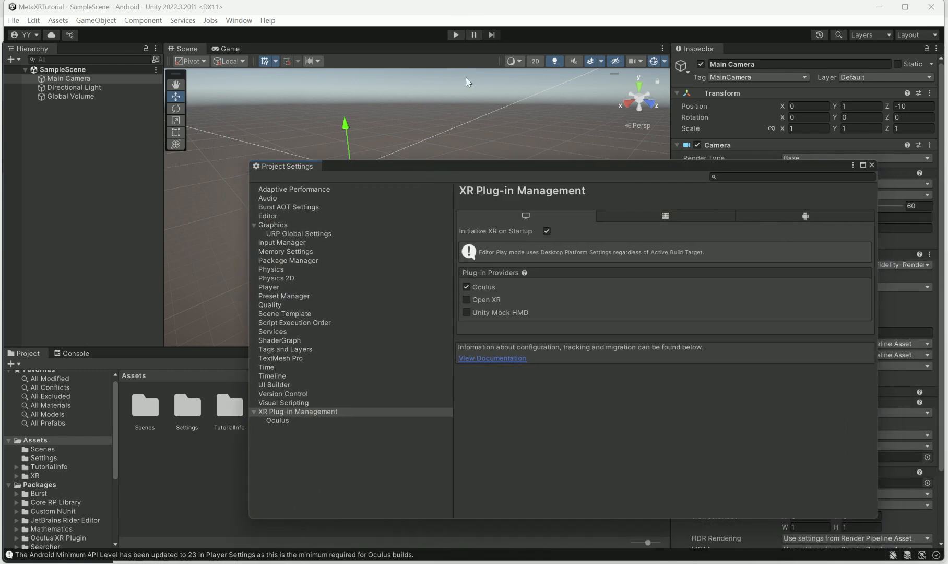
drag(541, 161, 505, 151)
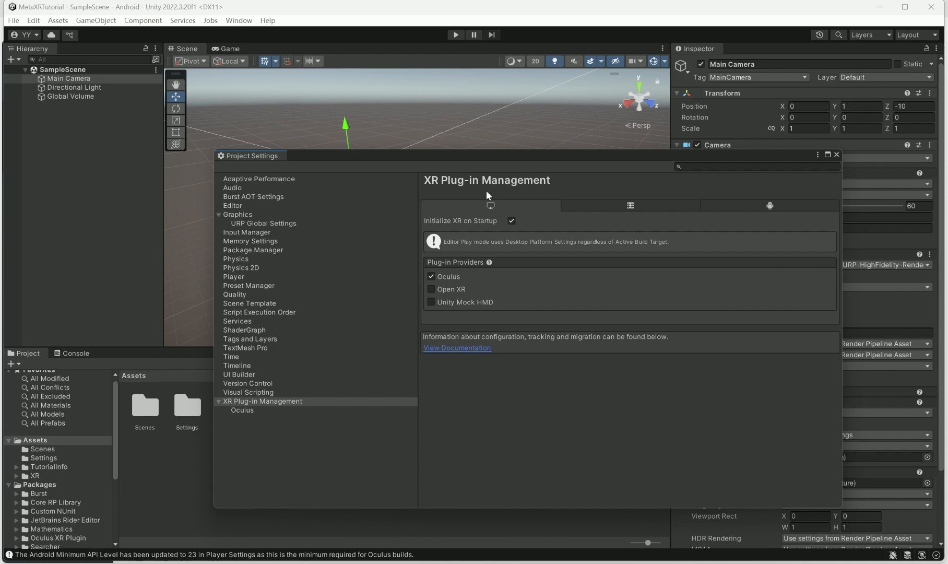
drag(431, 156, 414, 147)
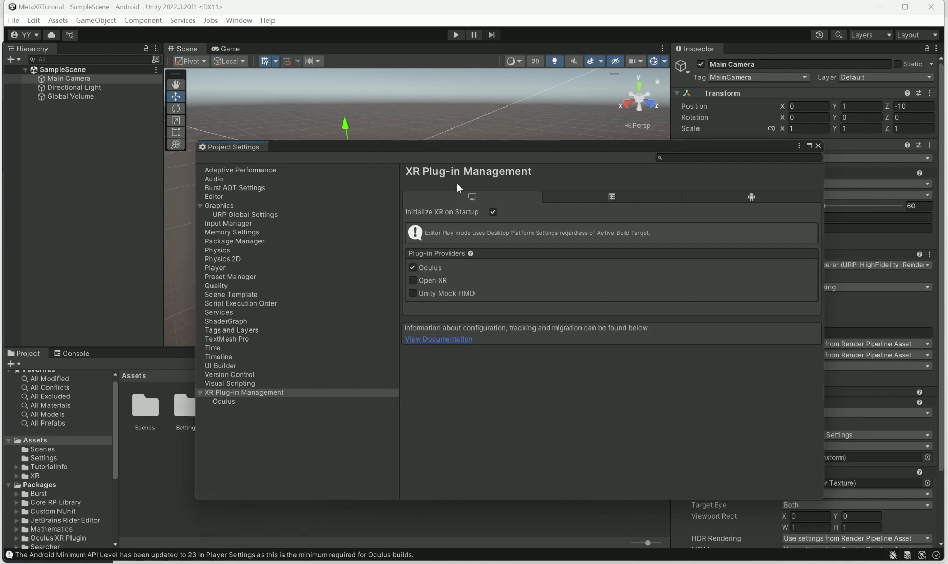
click(529, 215)
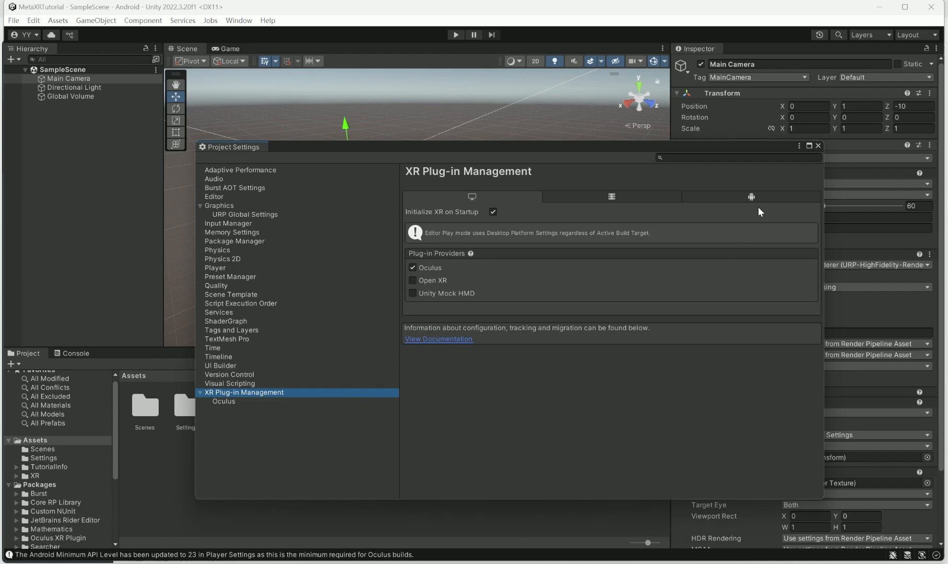
Review the Android XR Plug-in Management providers and compare the Oculus plug-in parameters for Android and desktop.
click(740, 193)
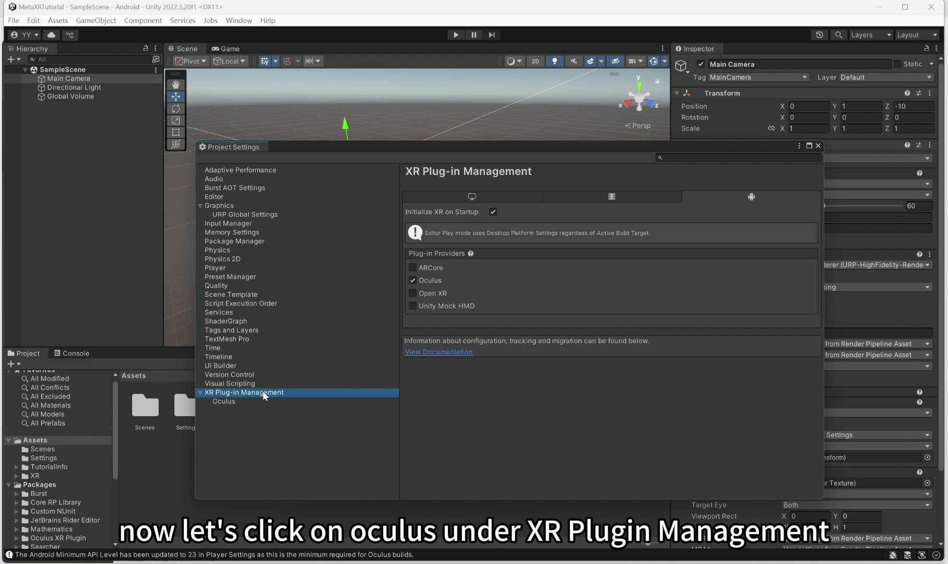
click(231, 400)
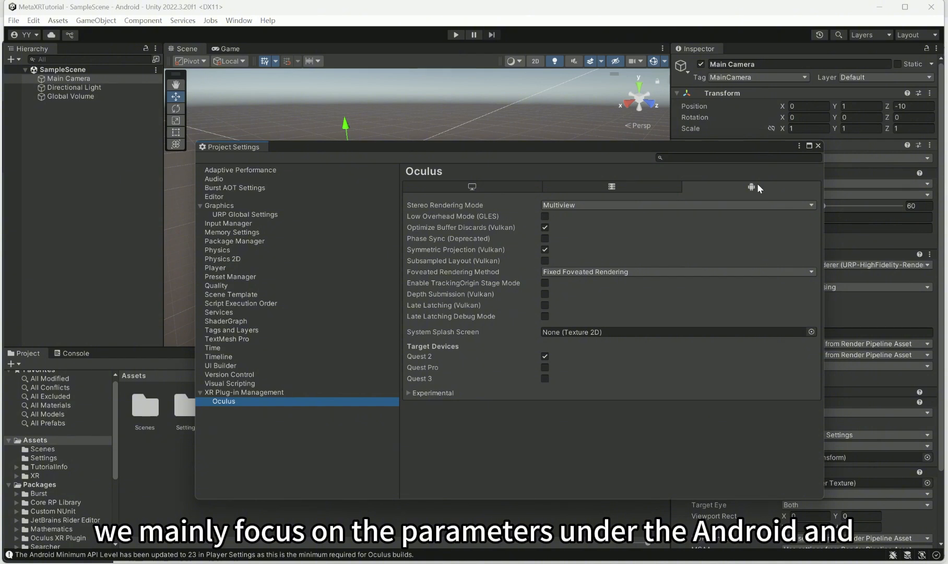
click(459, 189)
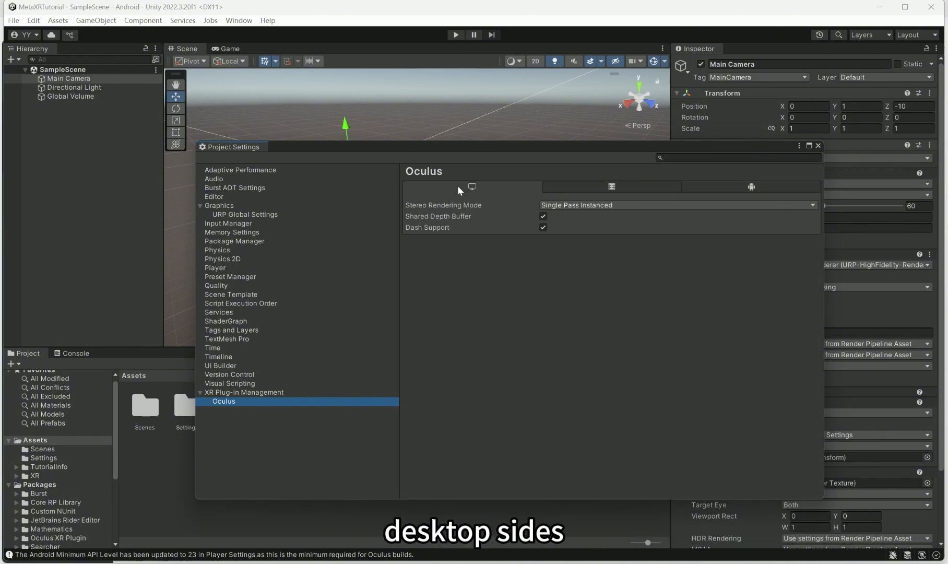
click(756, 186)
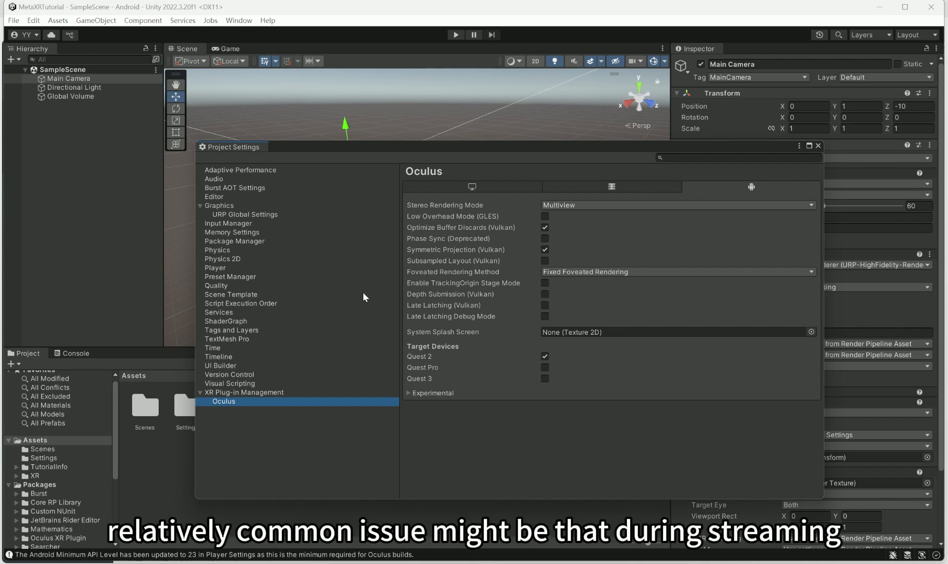
click(473, 187)
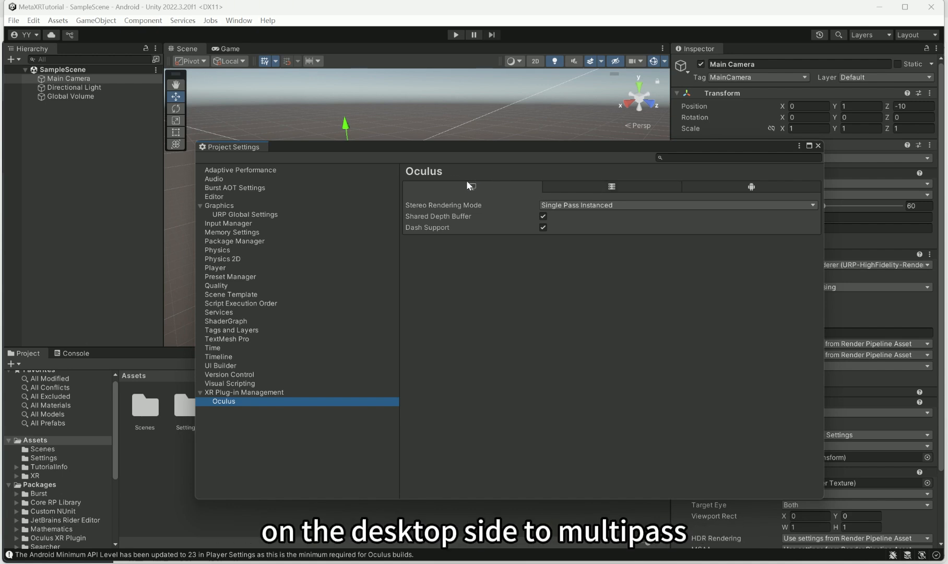
Review the desktop Oculus Stereo Rendering Mode options, Multi Pass and Single Pass Instanced, keeping Single Pass Instanced.
click(574, 205)
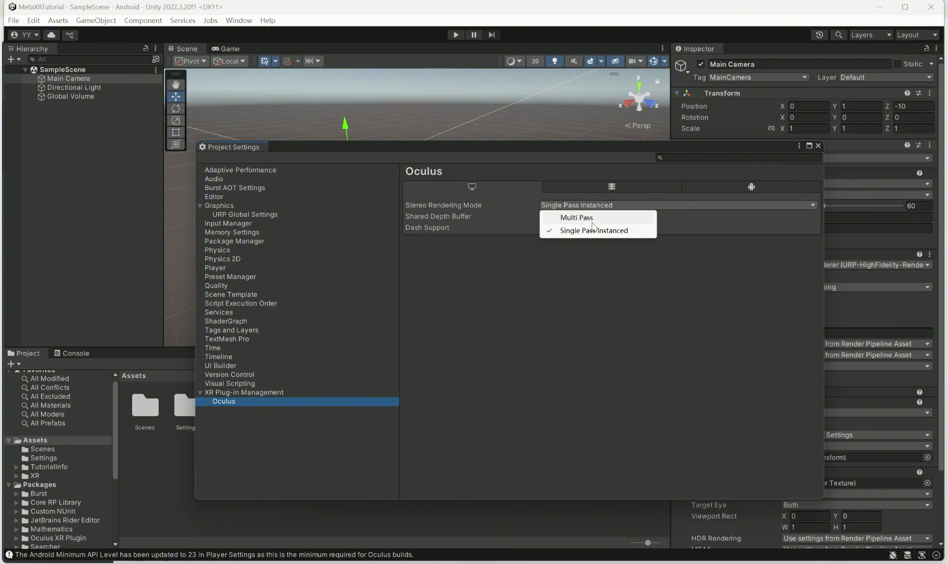
click(561, 256)
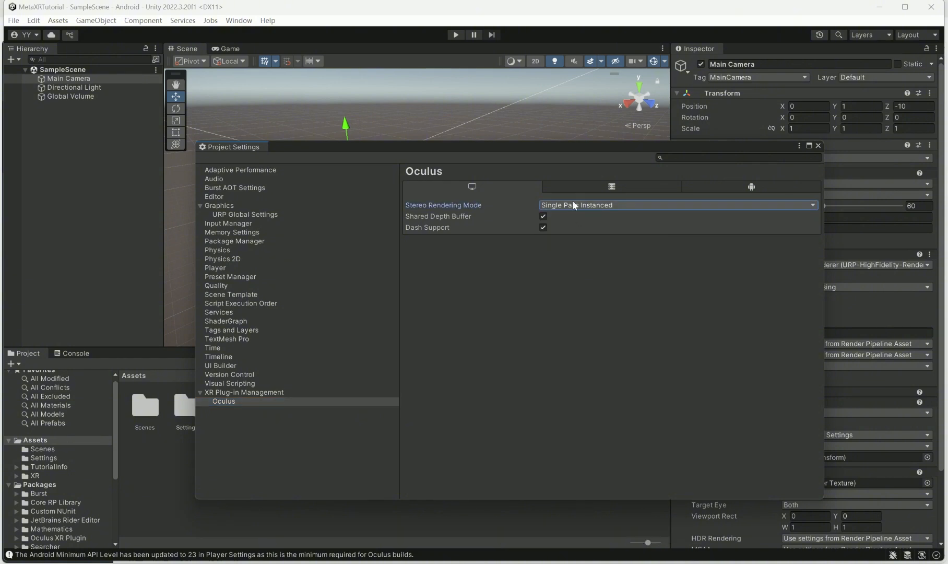
click(574, 204)
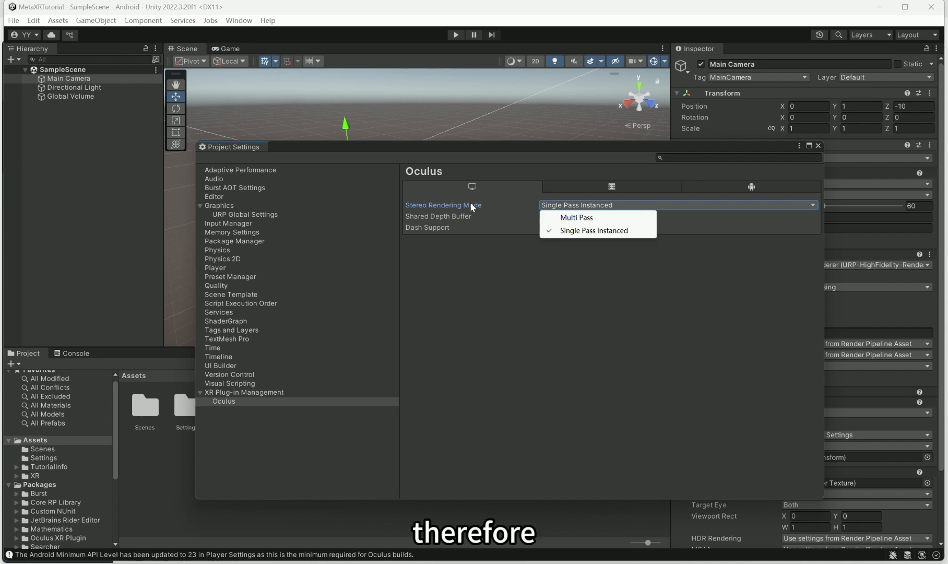
click(517, 287)
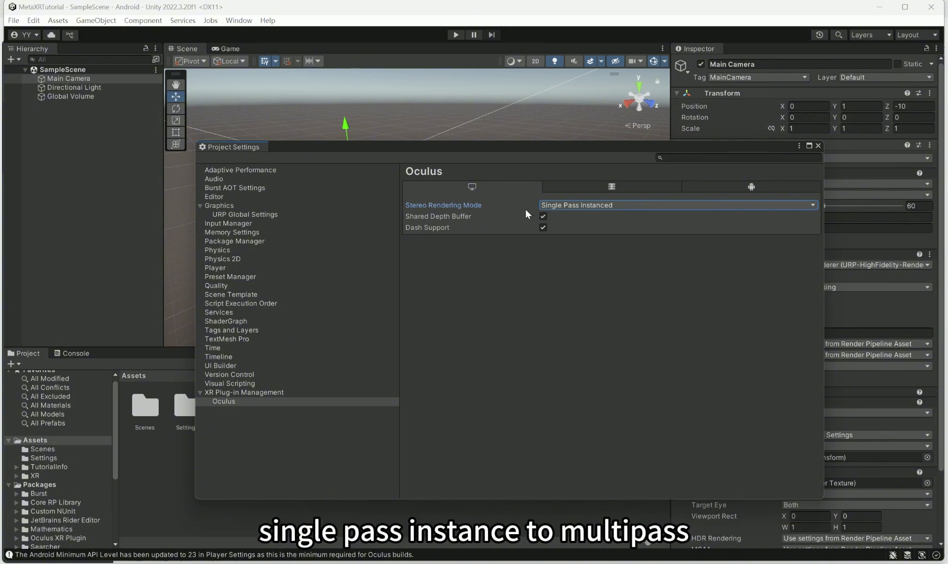
click(598, 203)
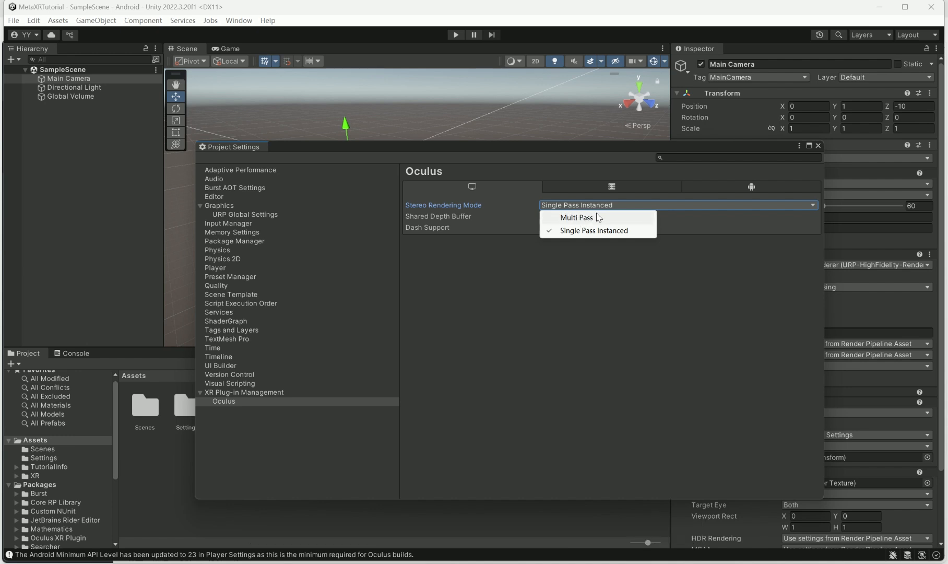
click(601, 232)
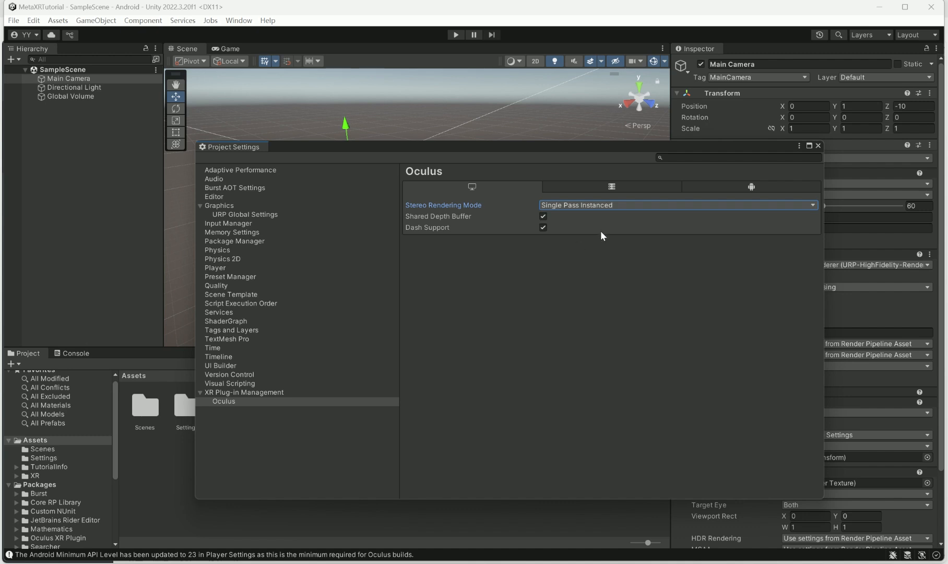
Close the Project Settings and show the My Assets packages in the Package Manager.
click(275, 391)
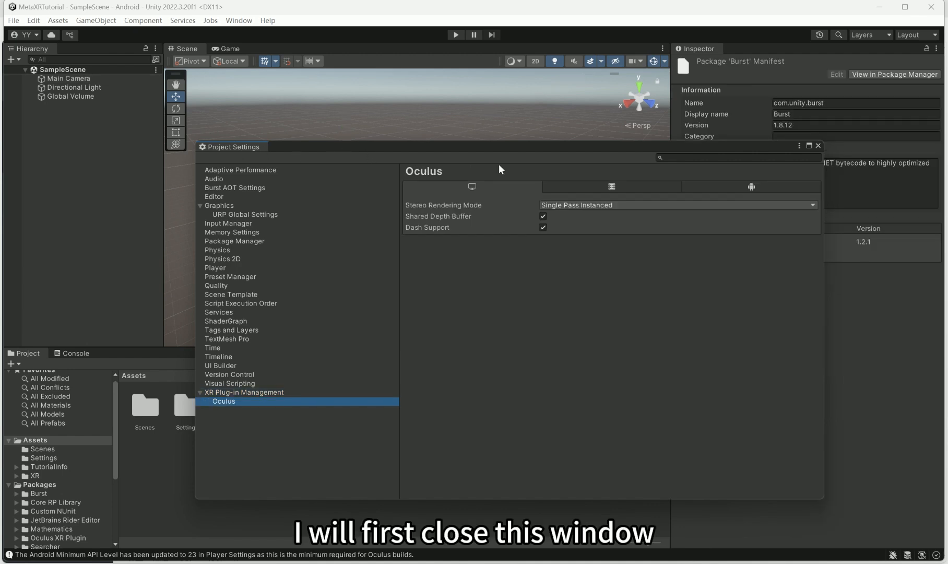
click(818, 146)
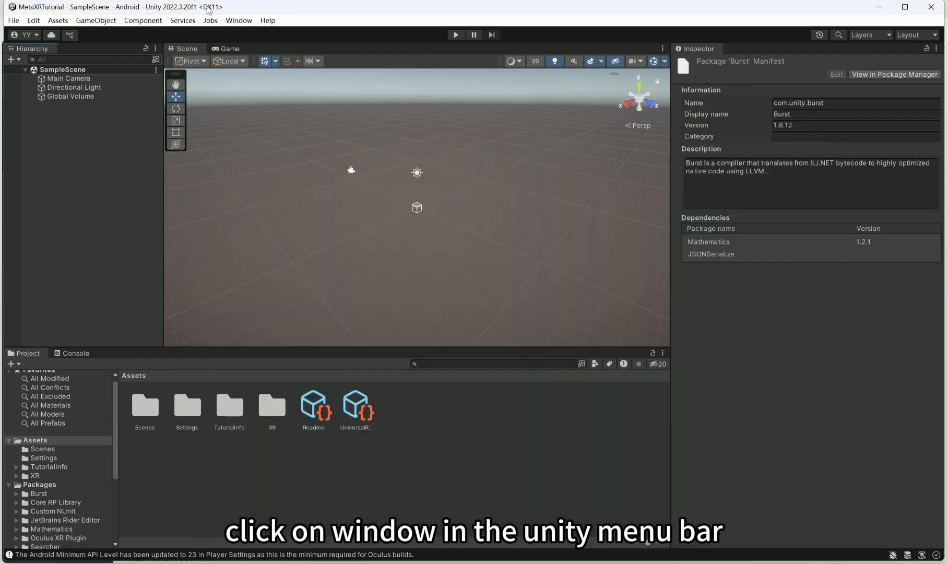
click(239, 21)
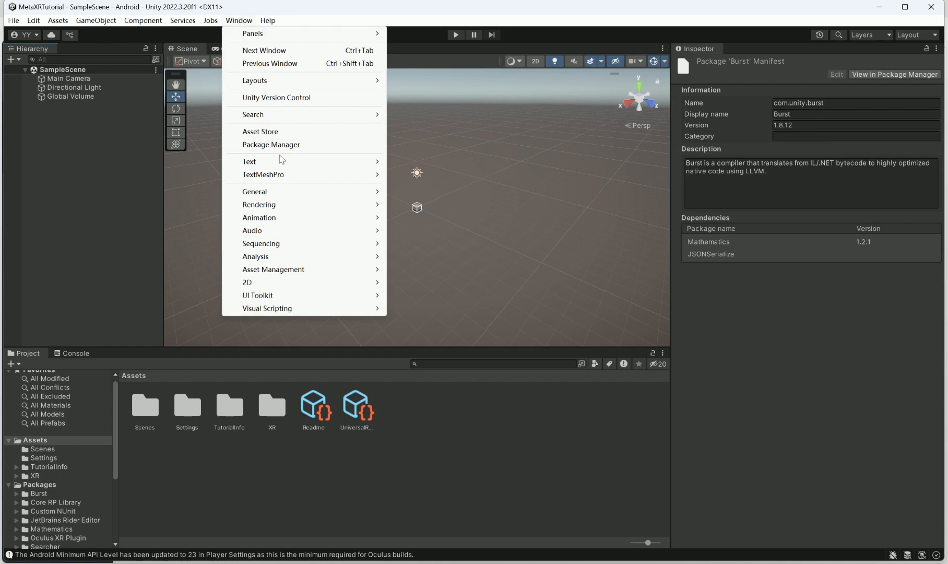
click(261, 145)
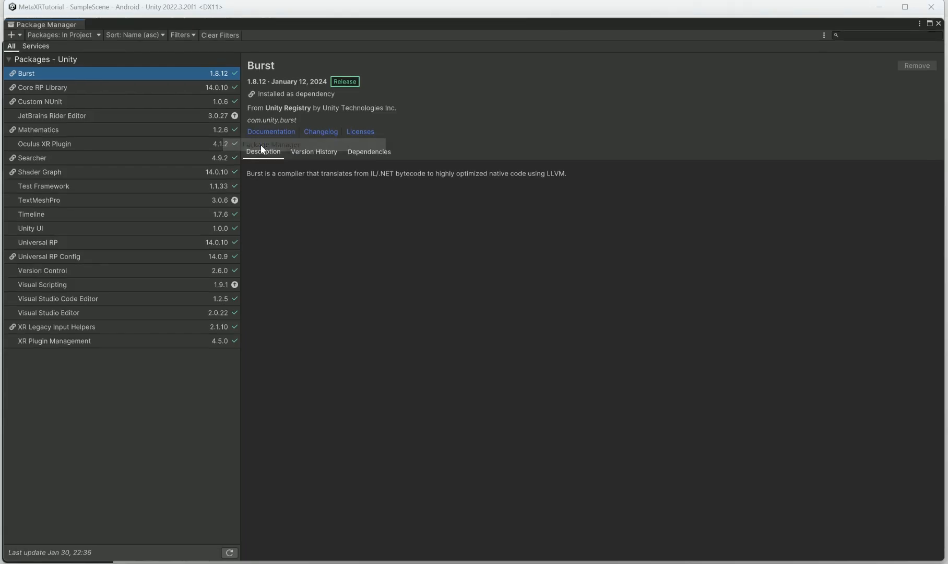
click(66, 35)
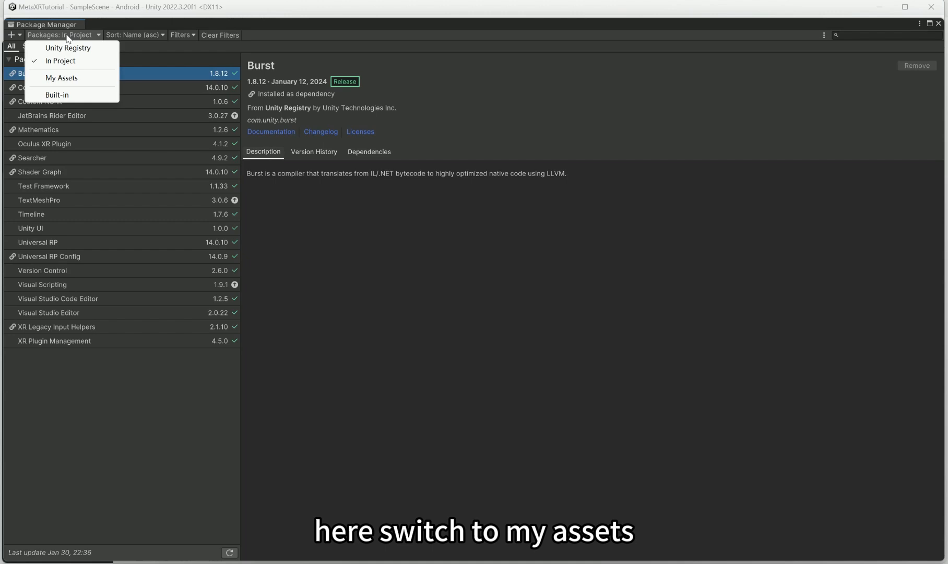
click(57, 79)
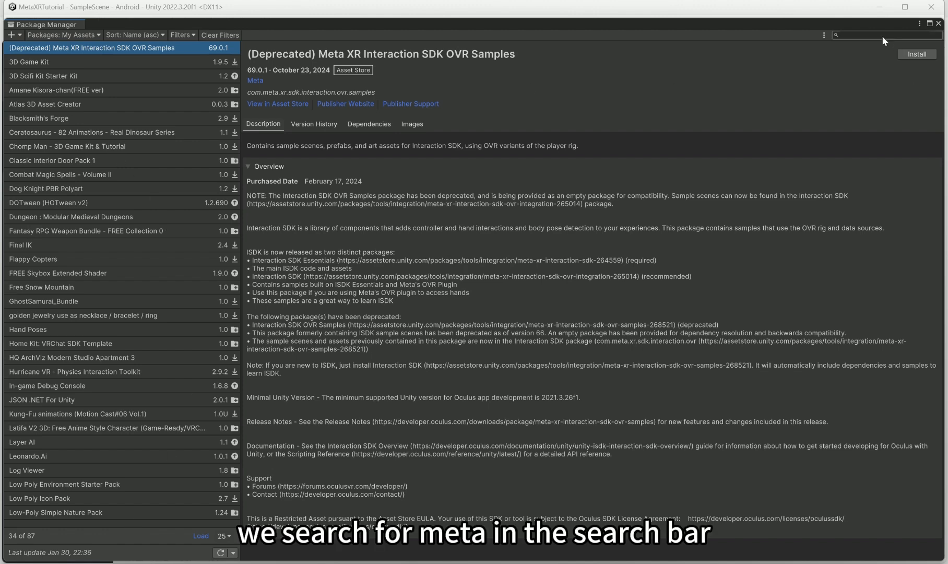
Search My Assets for "Meta" and select the Meta XR All-in-One SDK to review its overview.
text(Meta)
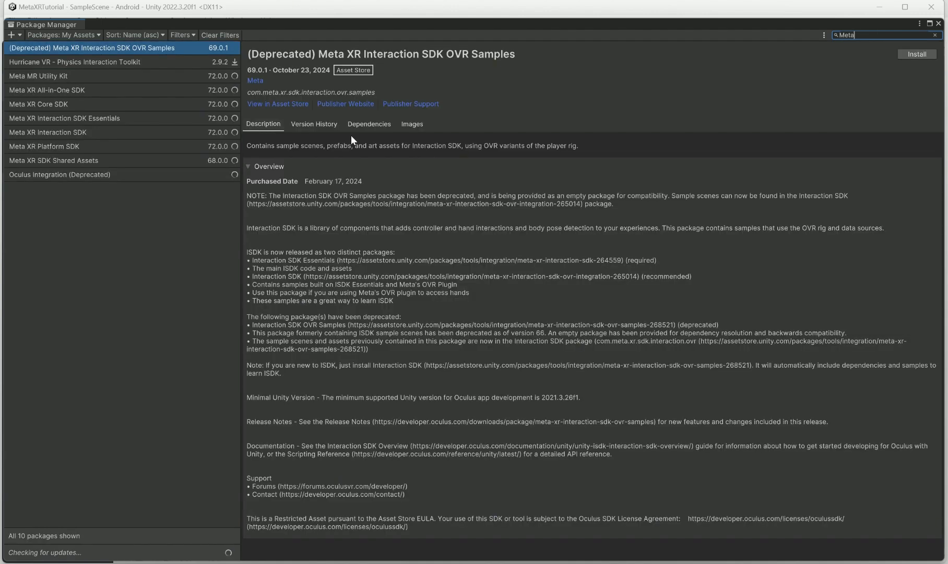
click(52, 90)
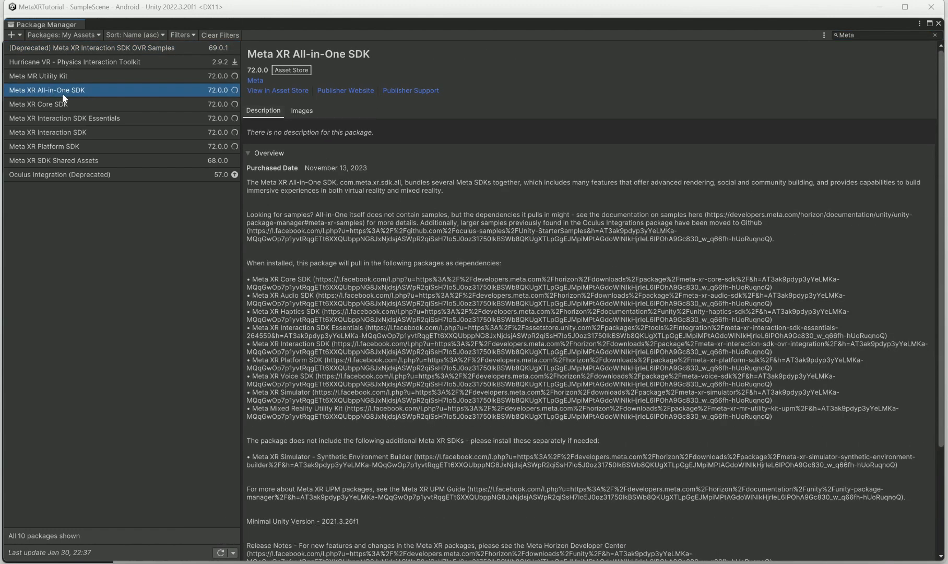
scroll(710, 386, down, 3)
scroll(723, 383, up, 3)
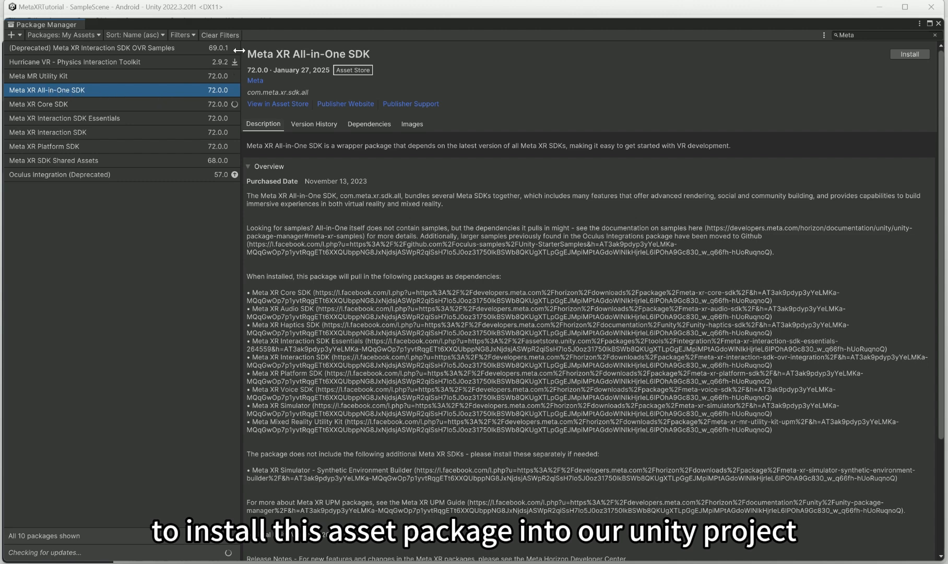
Install the Meta XR All-in-One SDK, restarting the editor for the plugin update and choosing the OpenXR Hand skeleton for new projects.
click(902, 58)
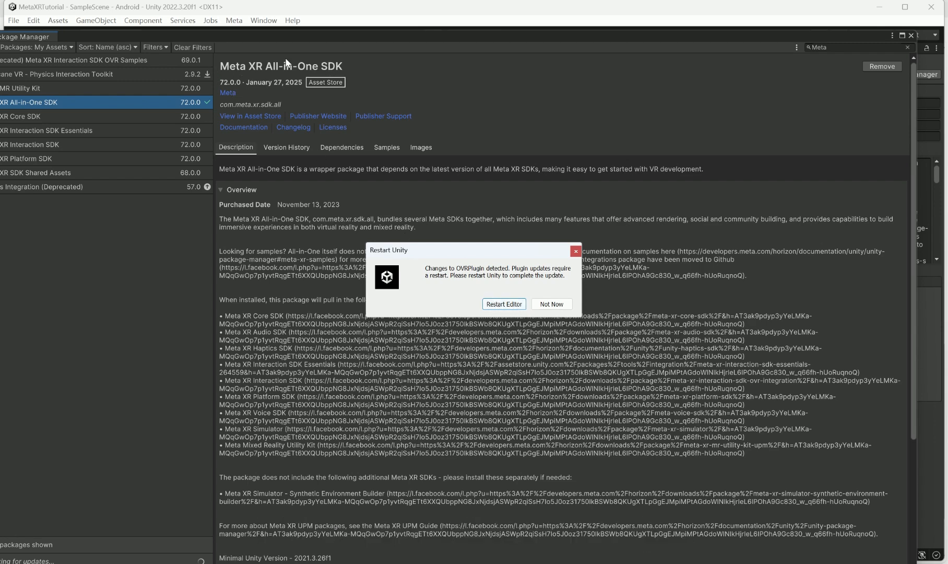
click(505, 306)
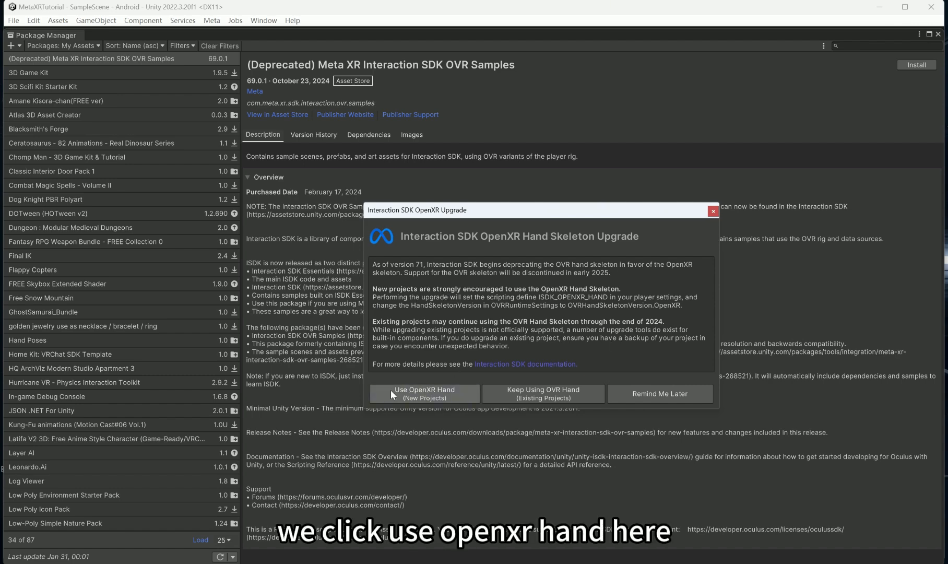
click(447, 394)
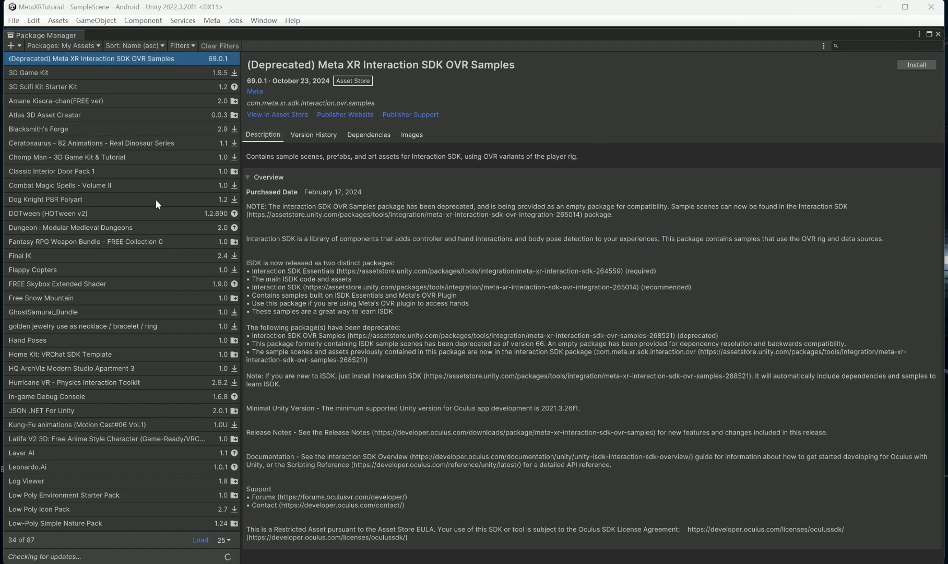
List the packages in the project and examine the Meta XR All-in-One SDK, Meta XR Interaction SDK and Meta MR Utility Kit.
click(67, 45)
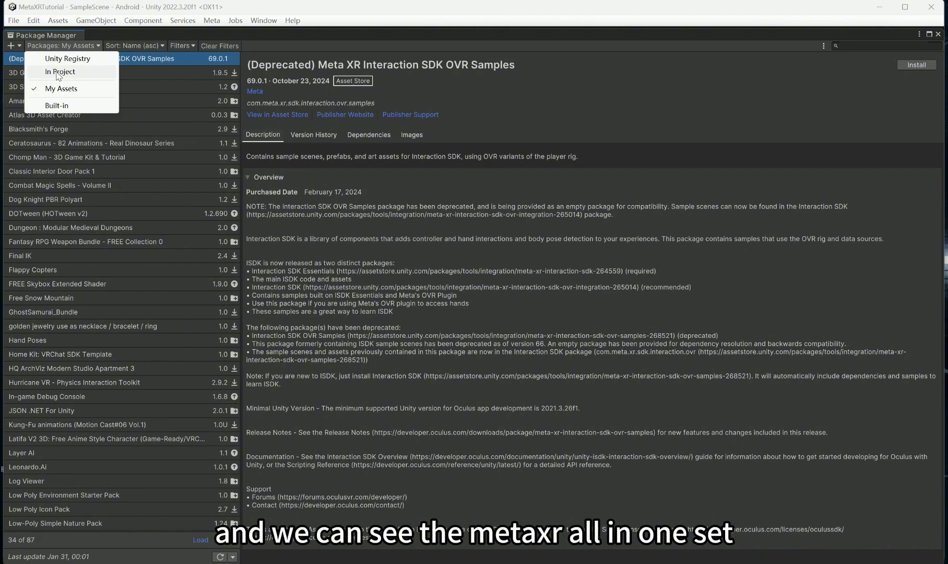
click(58, 74)
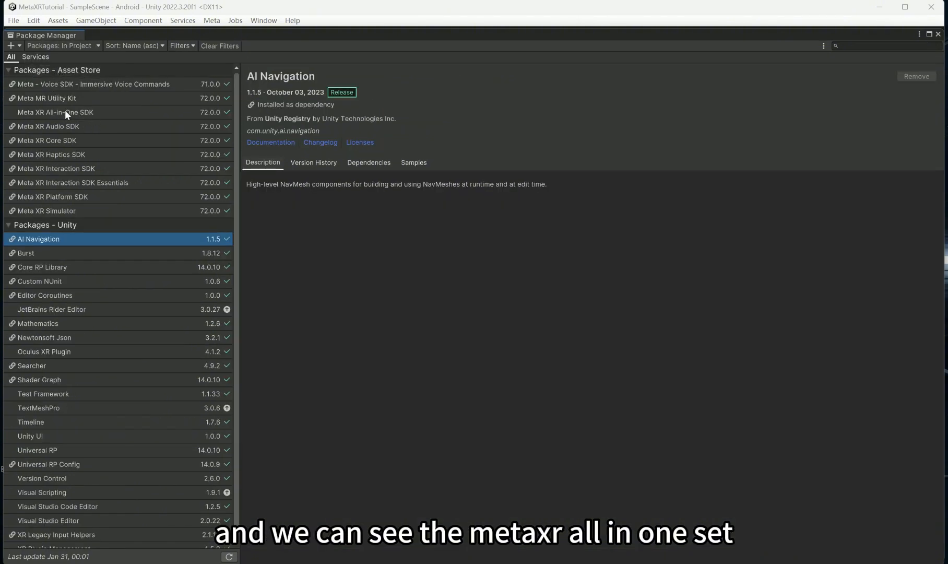
click(47, 113)
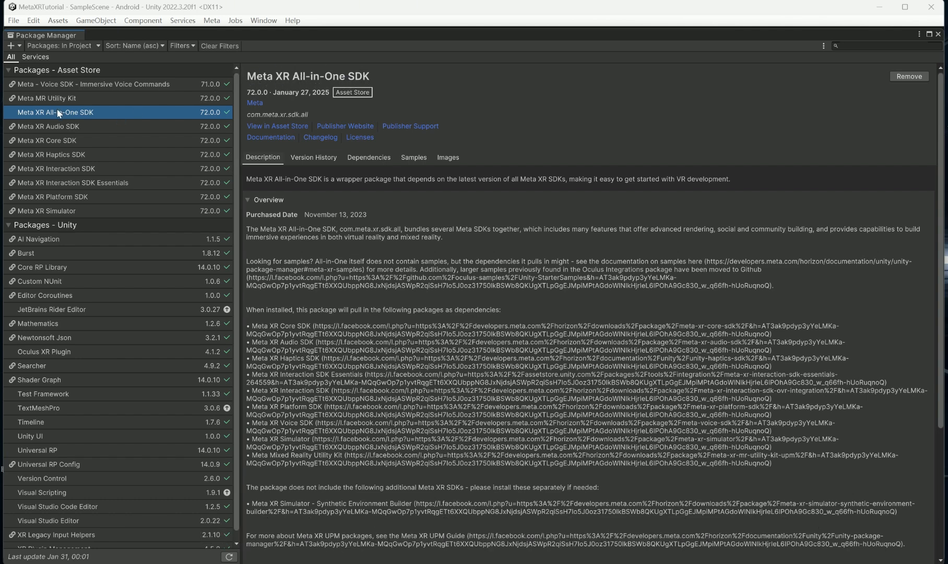
click(26, 168)
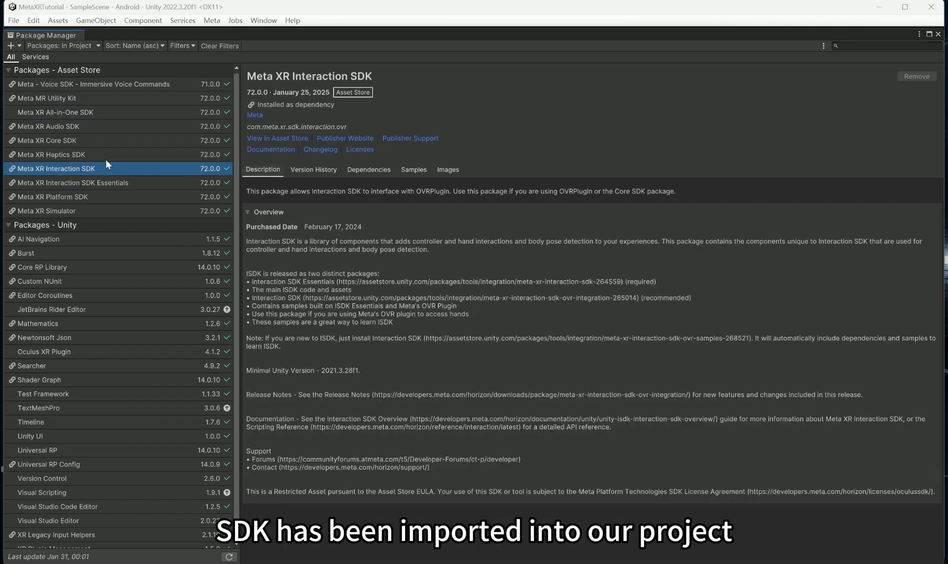
click(29, 99)
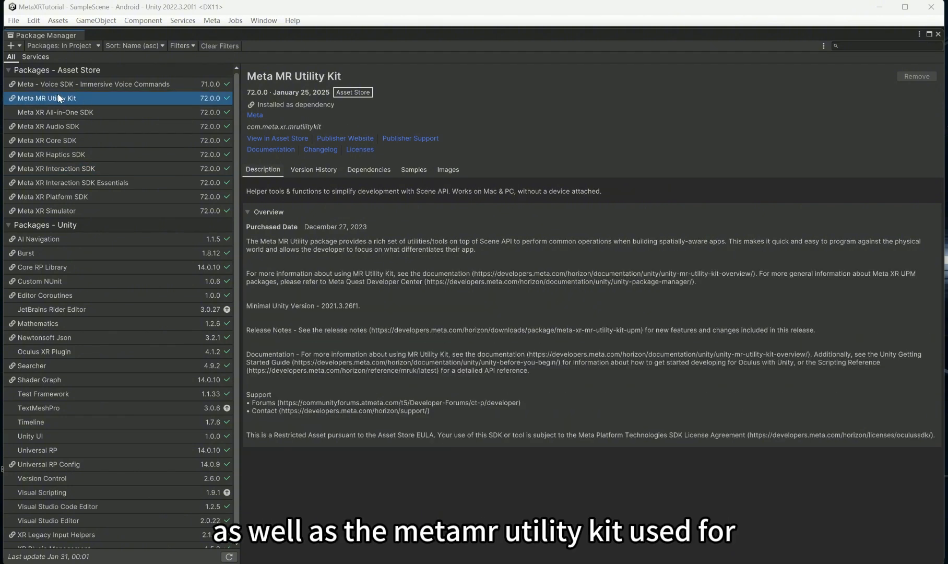
Go through the details of the installed Meta XR packages from the All-in-One SDK down to the Simulator and back.
click(97, 113)
click(68, 127)
click(67, 141)
click(67, 155)
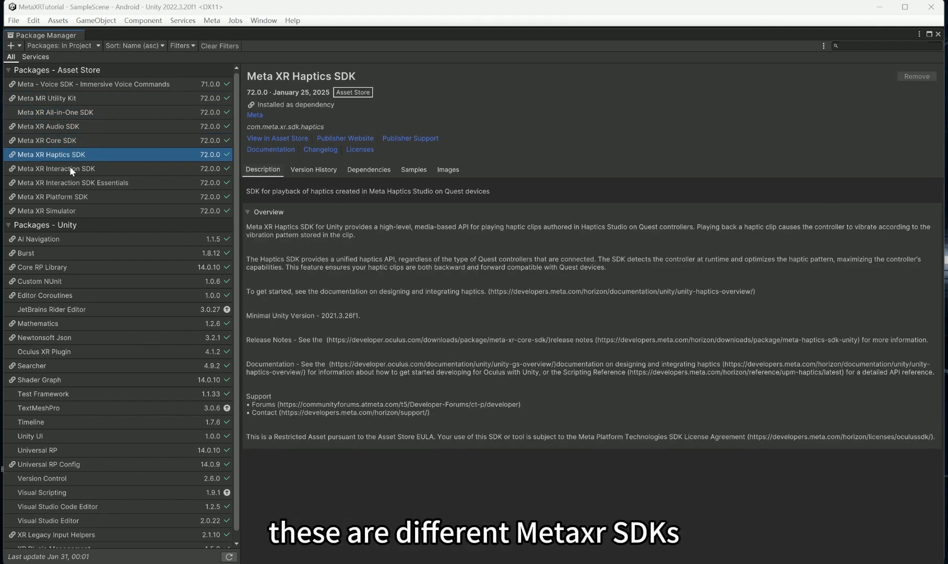
click(71, 169)
click(74, 184)
click(65, 197)
click(63, 210)
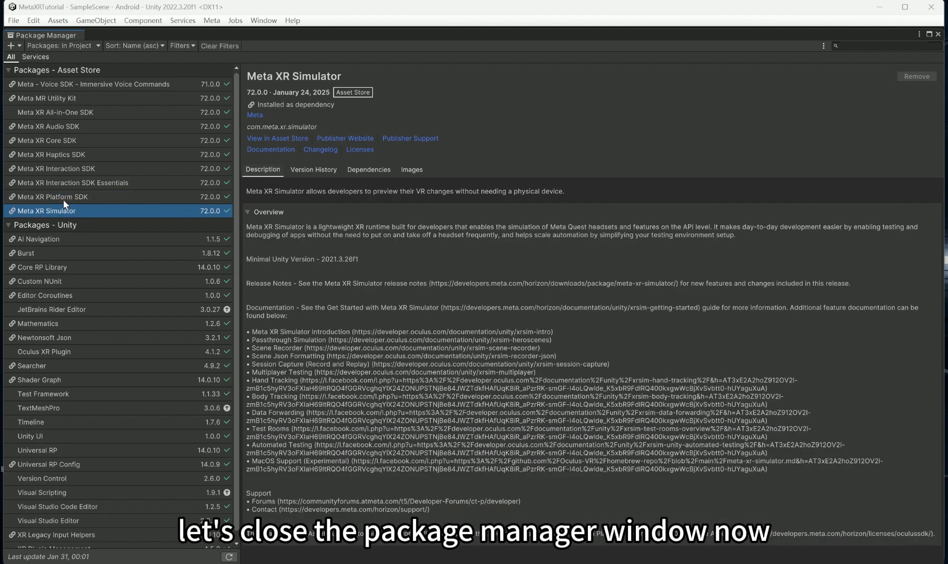
click(64, 197)
click(71, 182)
click(72, 169)
click(70, 155)
click(69, 141)
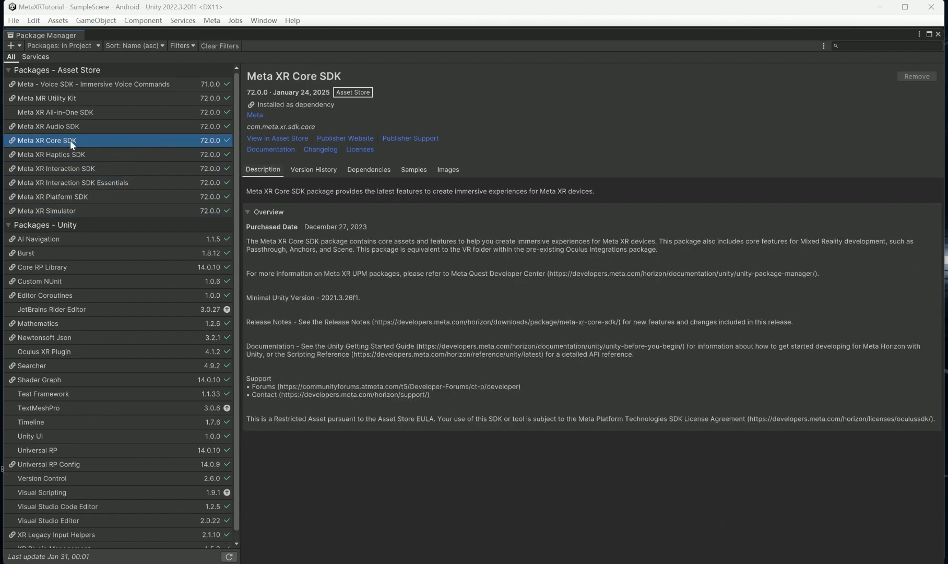
click(73, 127)
click(80, 113)
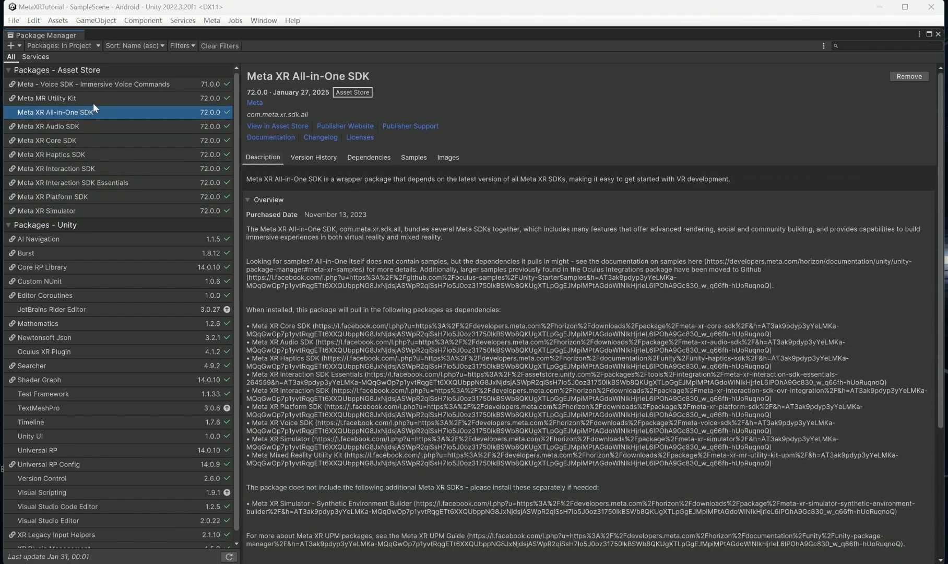
Close the Package Manager and open the Project Setup Tool from the Meta XR Tools.
click(938, 34)
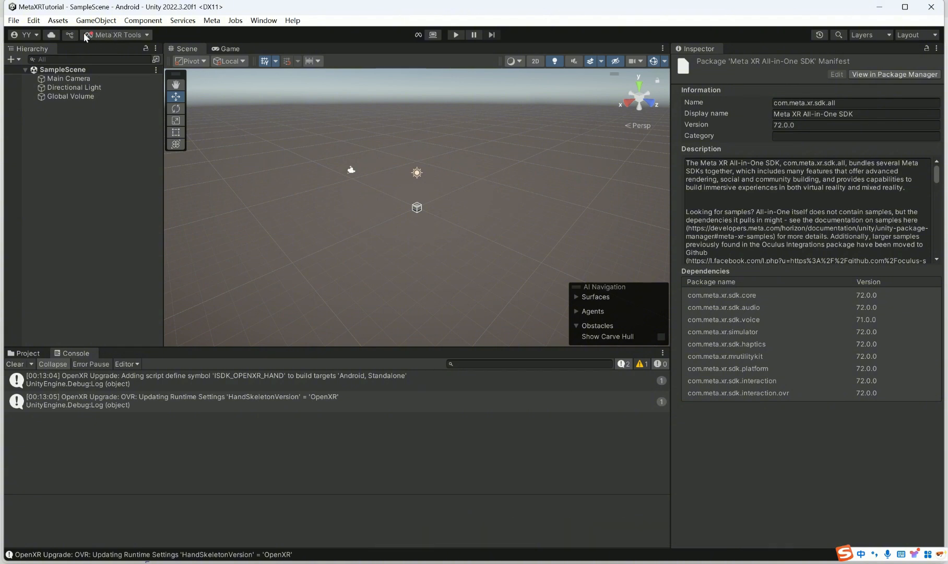
click(113, 35)
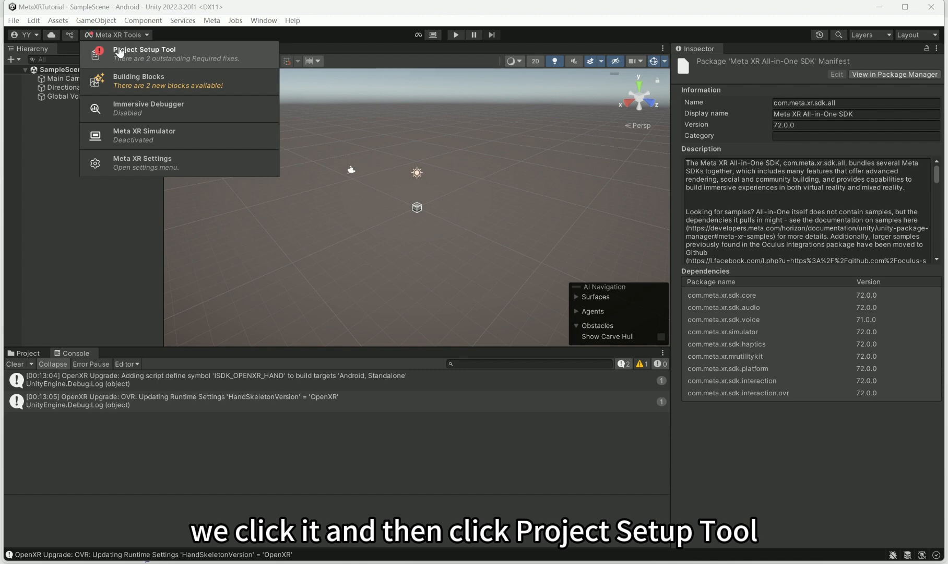
click(168, 56)
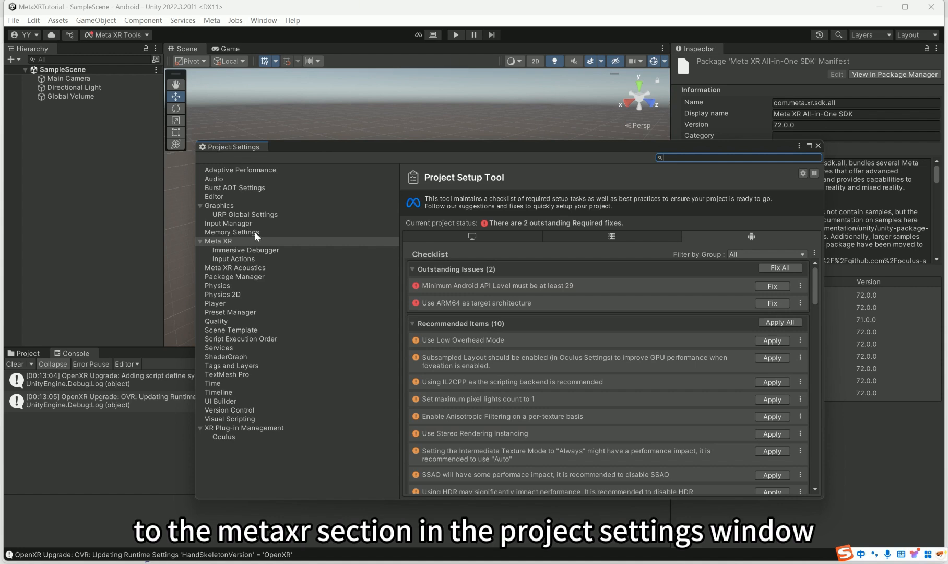
Examine the outstanding and recommended items in the Meta XR Project Setup Tool checklists for Android and desktop.
click(223, 241)
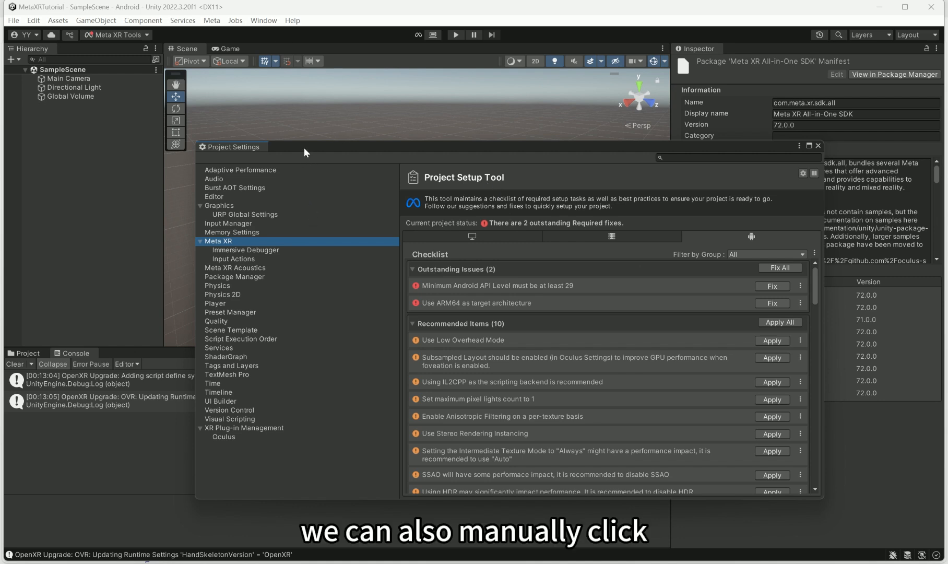
drag(304, 147, 288, 149)
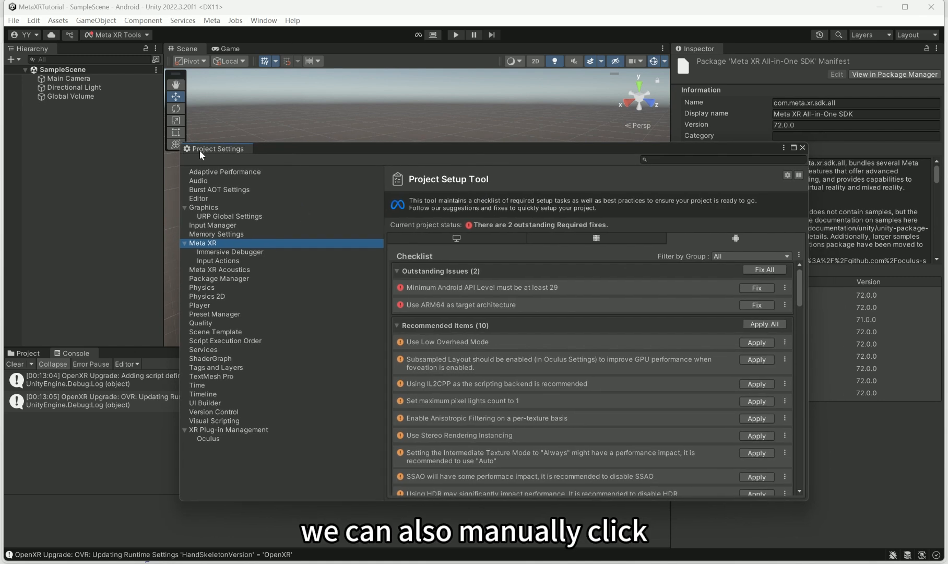
click(33, 21)
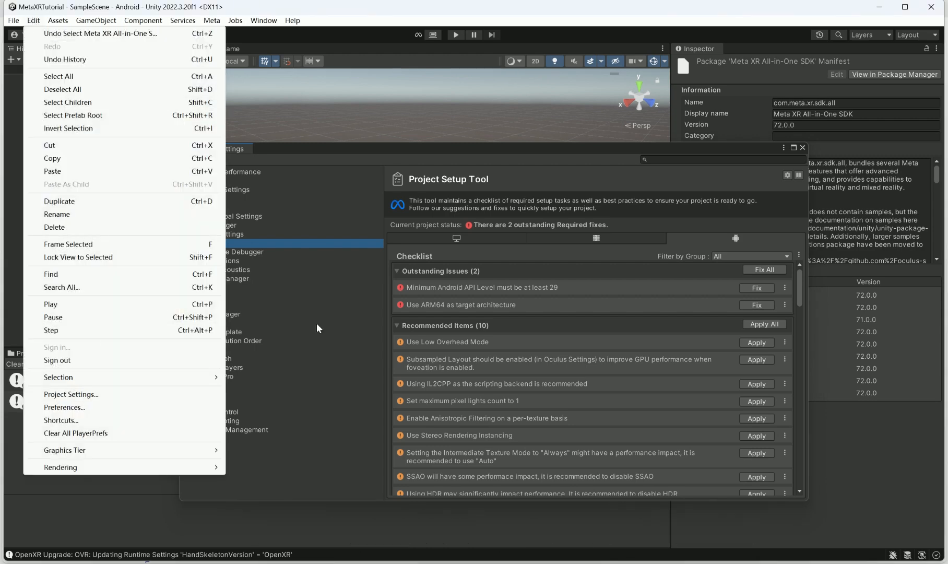
click(214, 148)
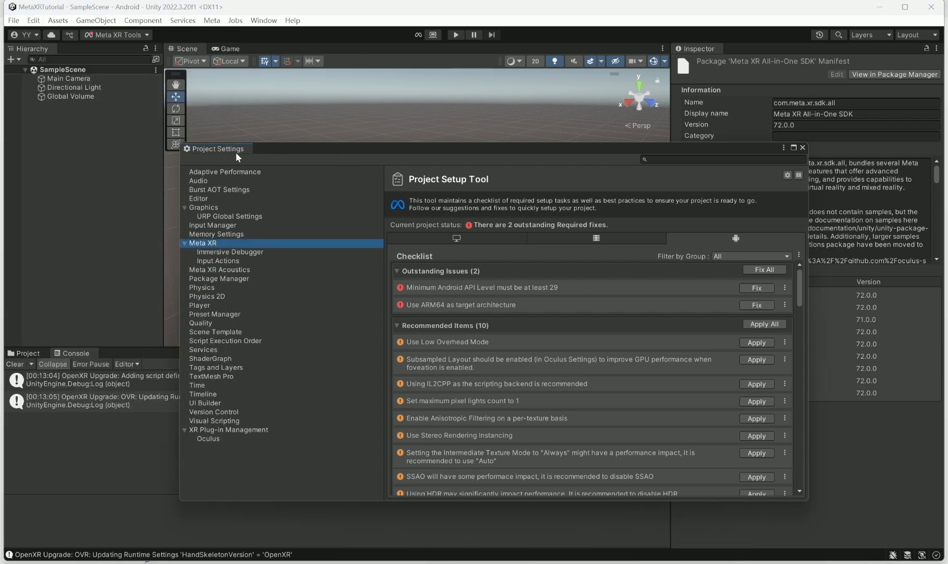
click(126, 35)
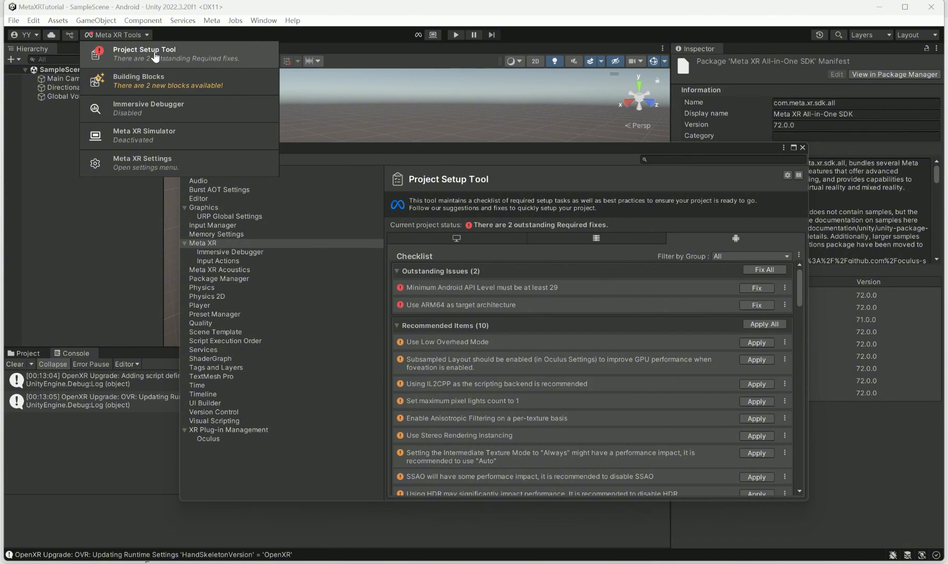
click(214, 244)
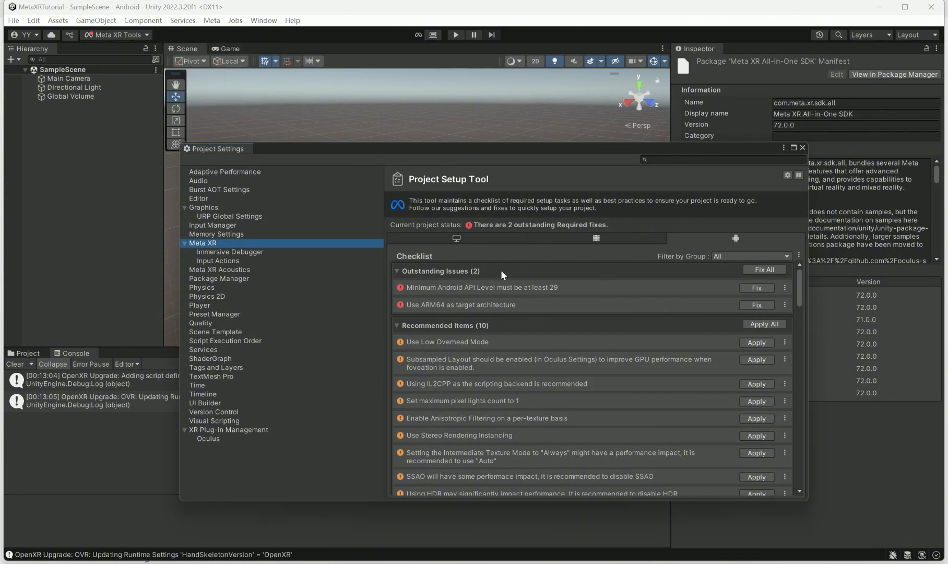
scroll(526, 276, down, 3)
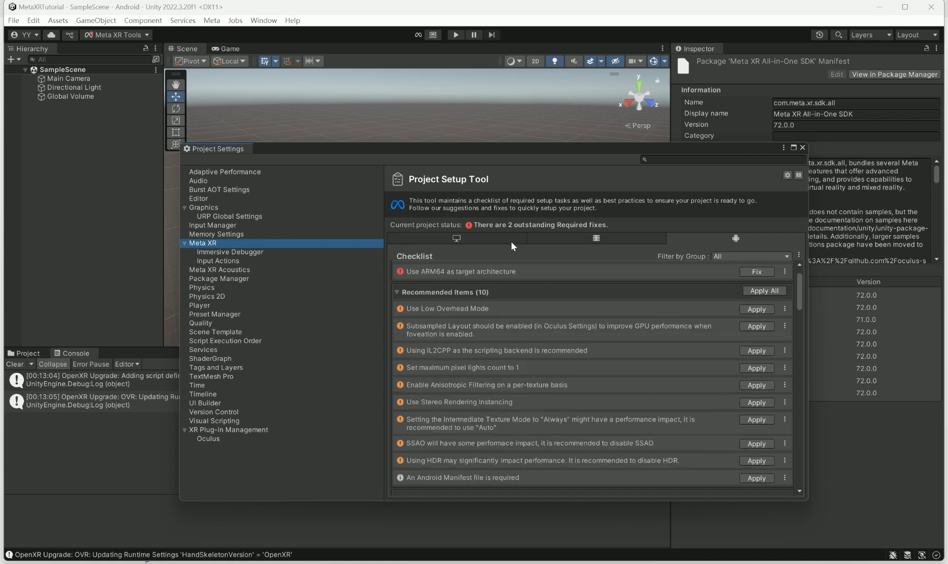
scroll(492, 315, up, 3)
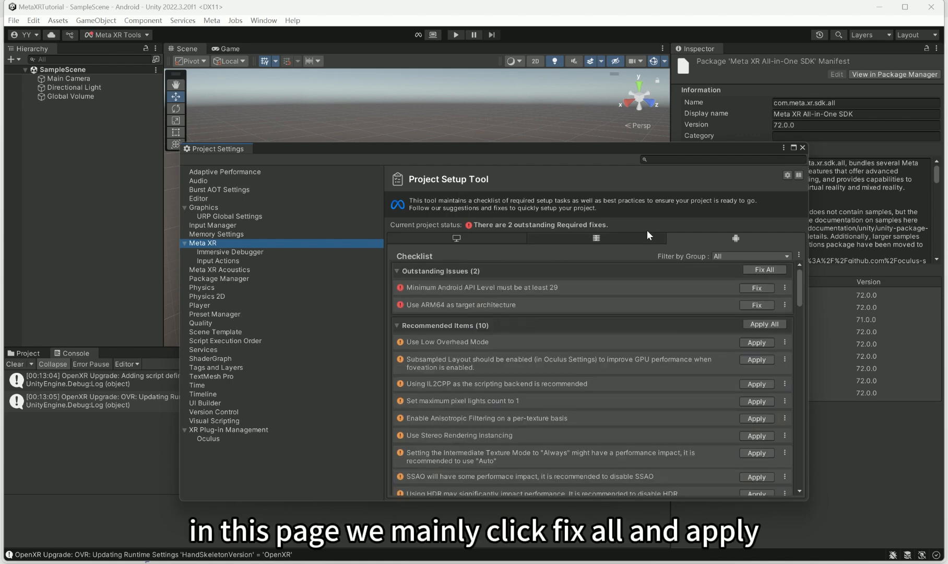
click(461, 241)
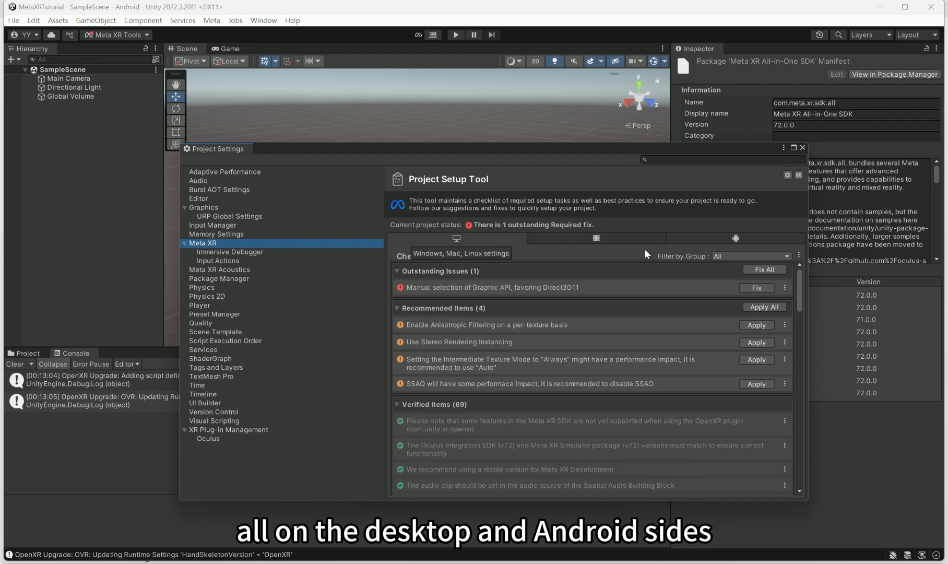
Fix all outstanding issues and apply all recommended items in the Android checklist, and fix all outstanding issues in the desktop checklist.
click(734, 239)
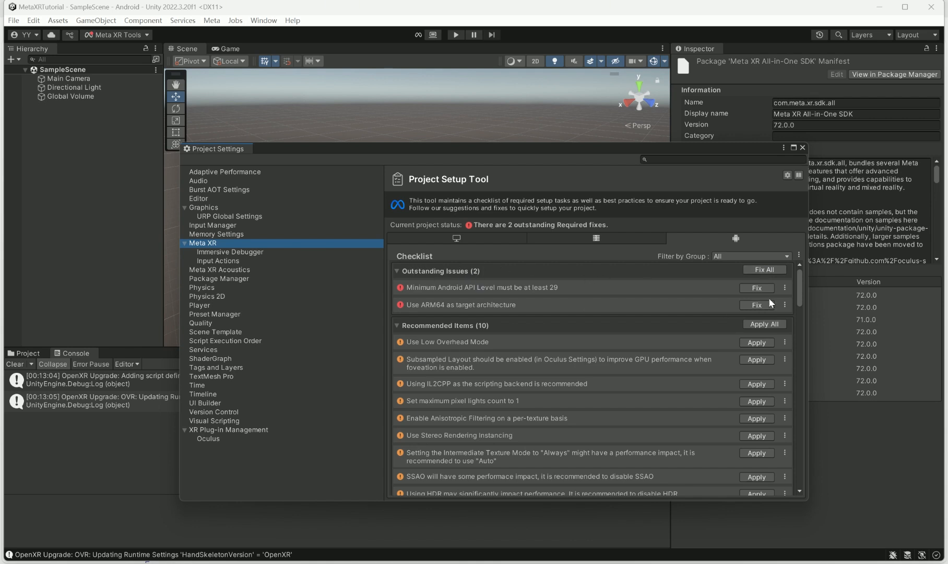
click(761, 272)
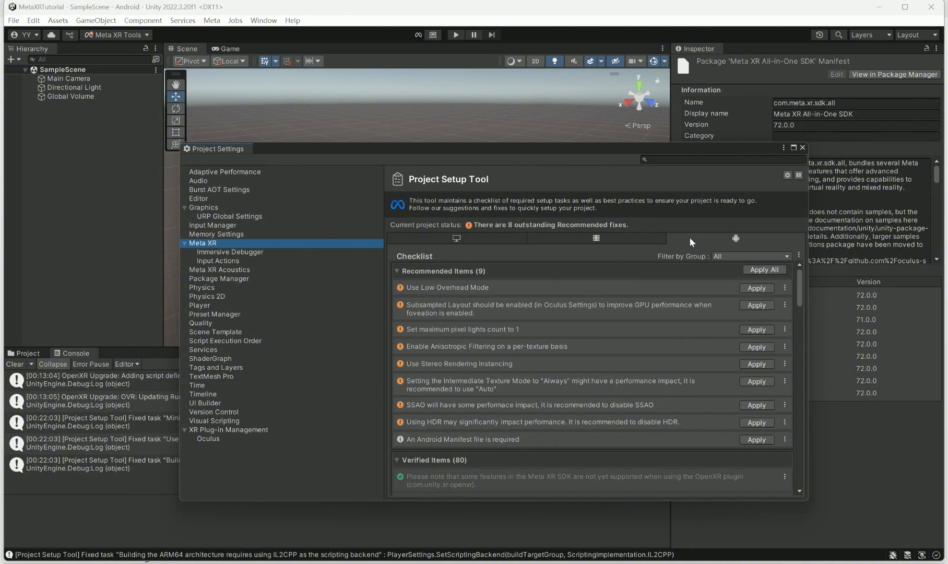
click(761, 270)
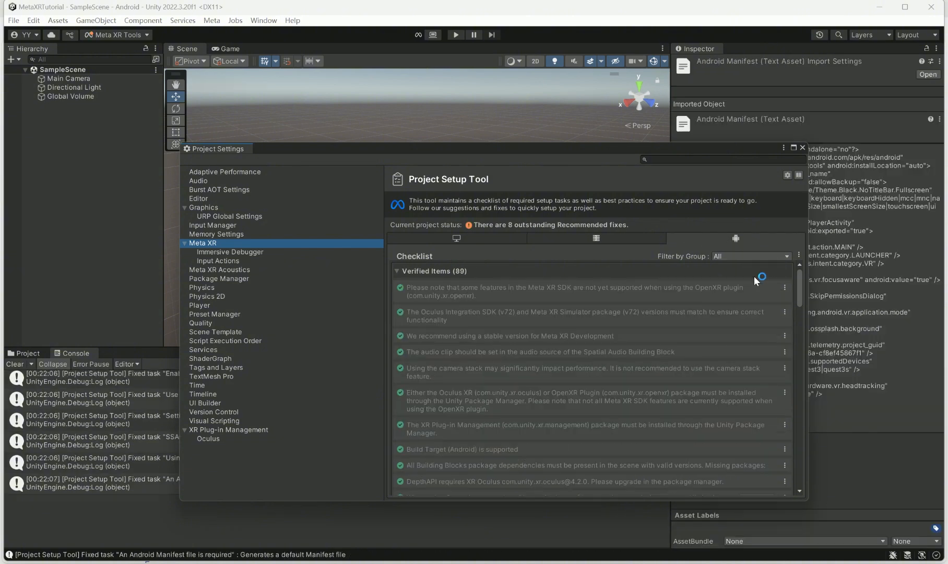
click(468, 241)
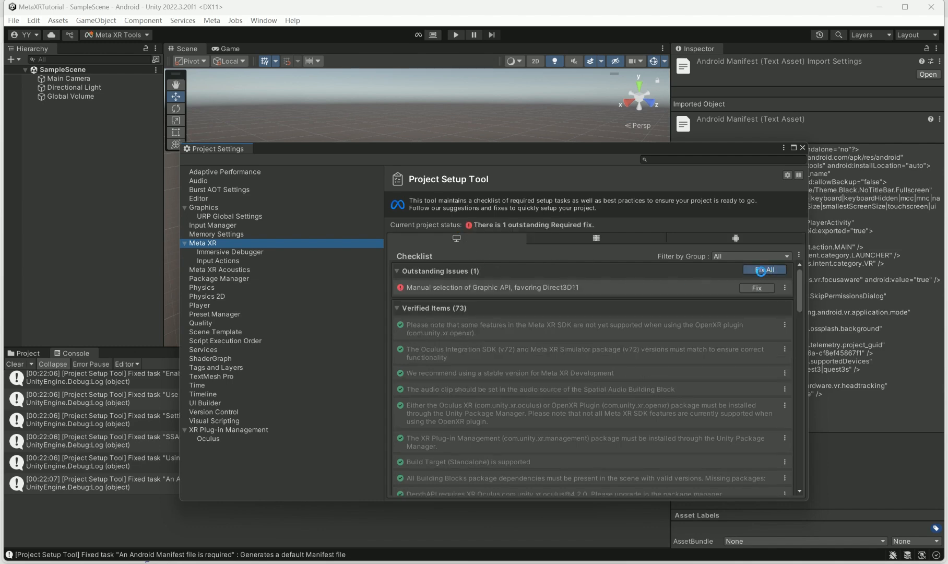
click(761, 270)
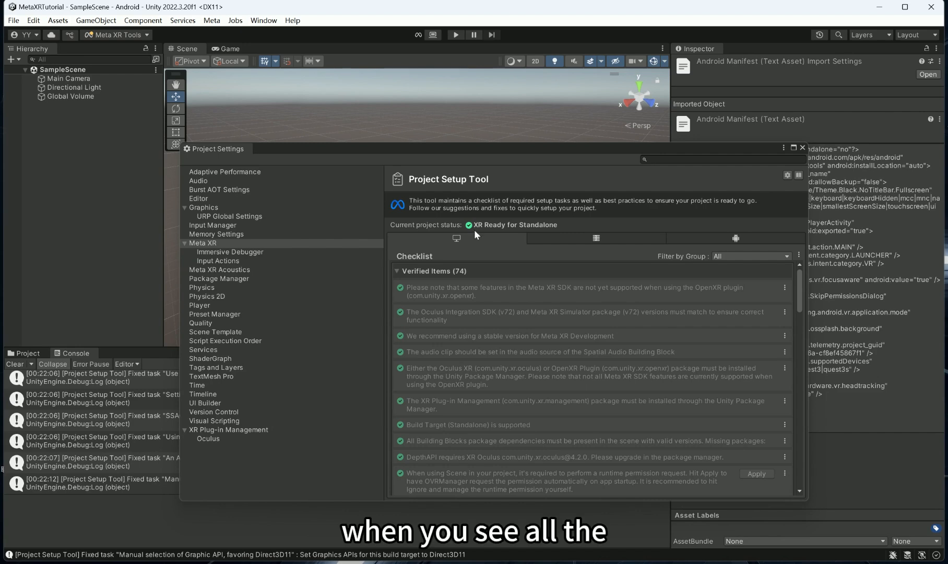
Check the Oculus settings for Android under XR Plug-in Management and close the Project Settings.
click(742, 239)
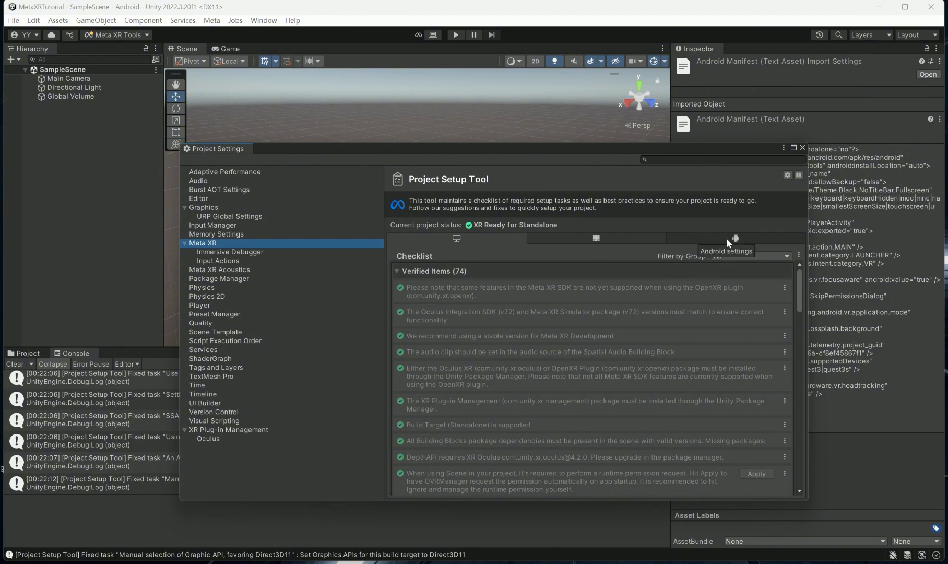
click(255, 429)
click(222, 439)
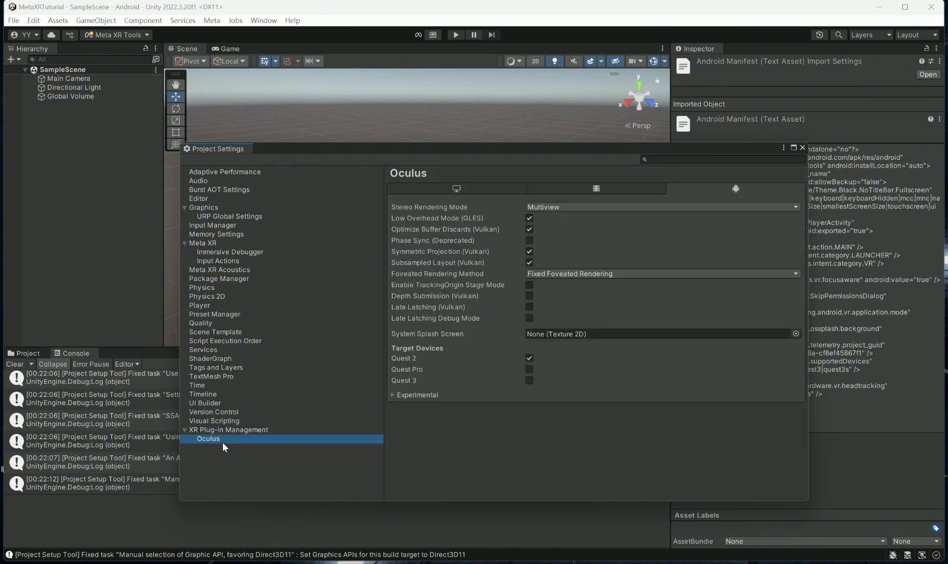
click(802, 148)
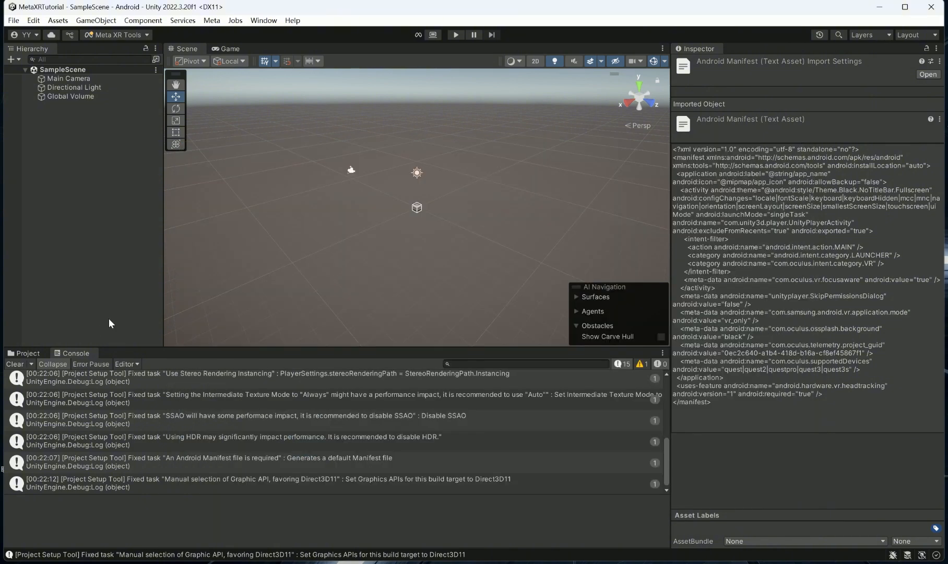